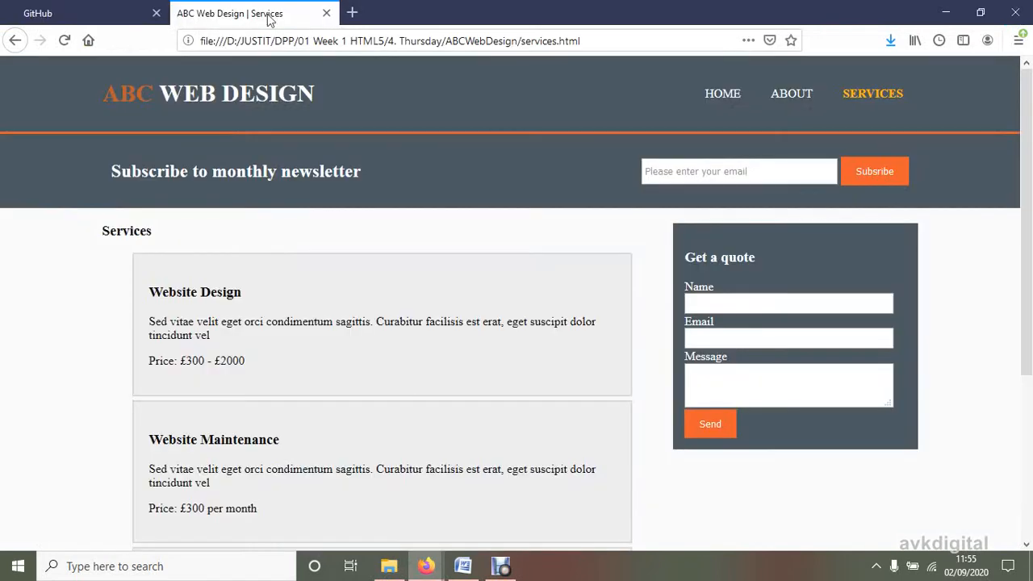
# - Review the Home, About and Services pages of the ABC Web Design site and the local file path of the Services page
pyautogui.click(720, 94)
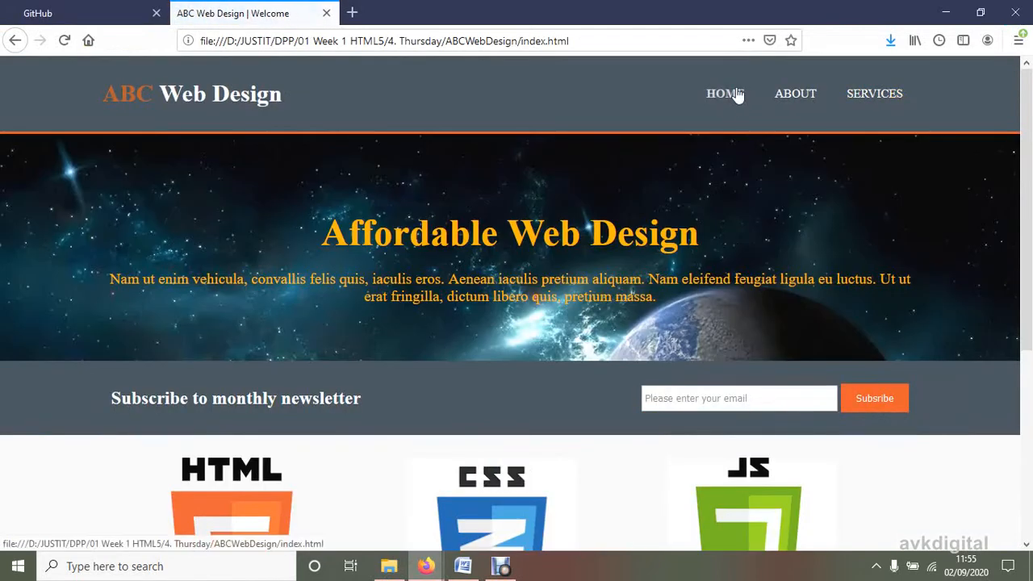
pyautogui.moveTo(1031, 154); pyautogui.dragTo(1031, 110)
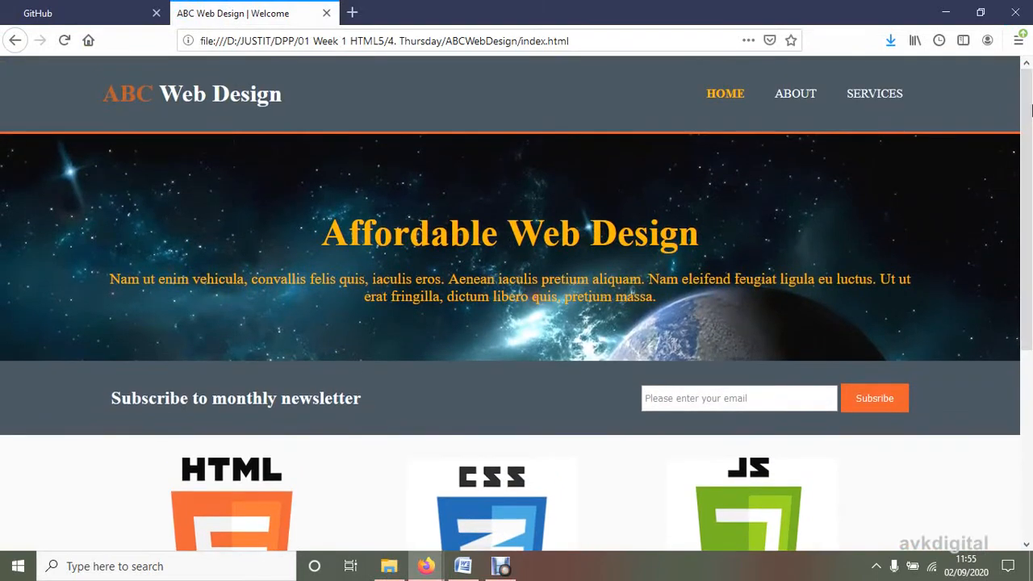
pyautogui.click(795, 95)
pyautogui.click(861, 95)
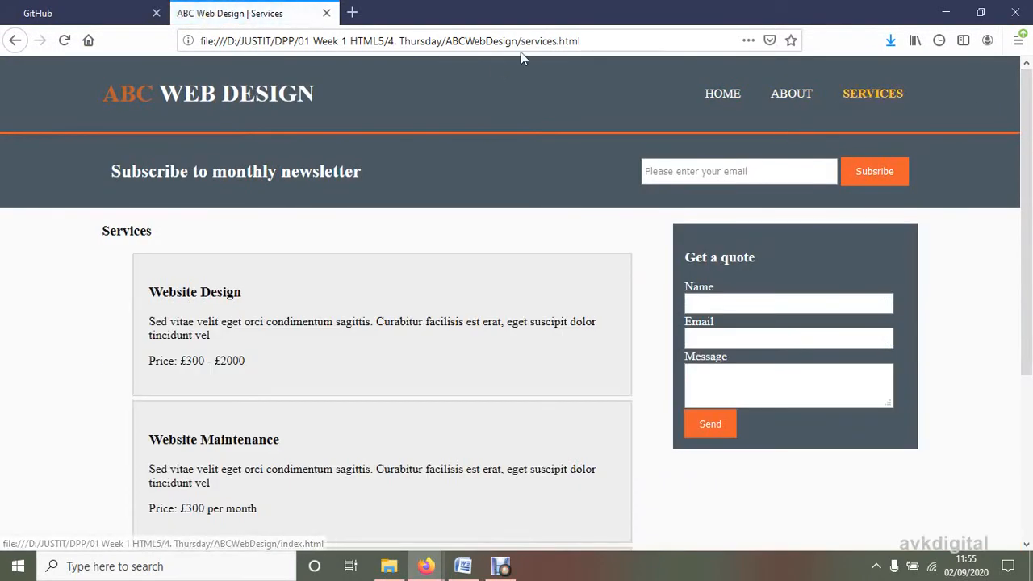
pyautogui.moveTo(601, 44); pyautogui.dragTo(219, 38)
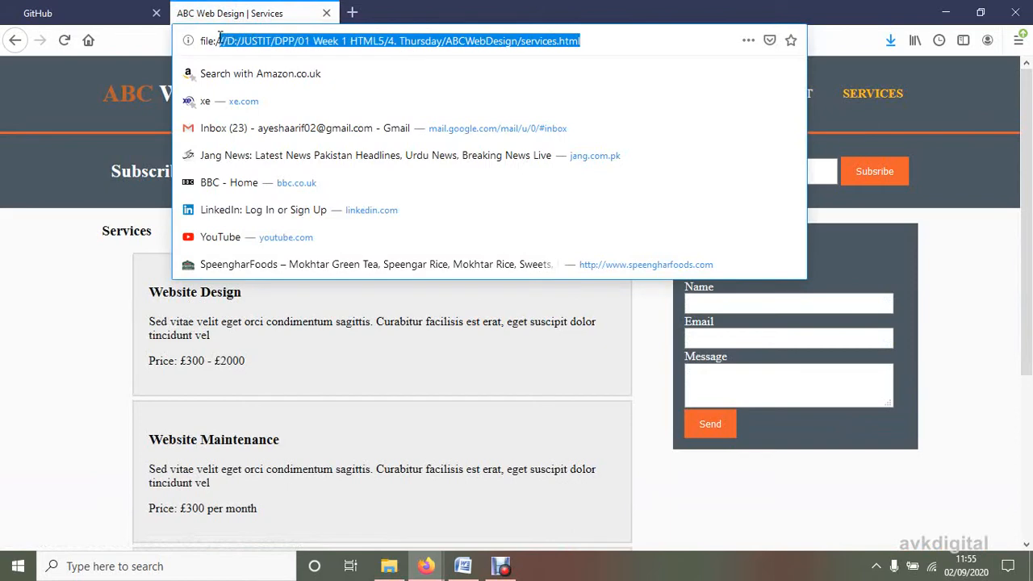
# - Start a new repository on GitHub and name it abcwebdesign
pyautogui.click(121, 13)
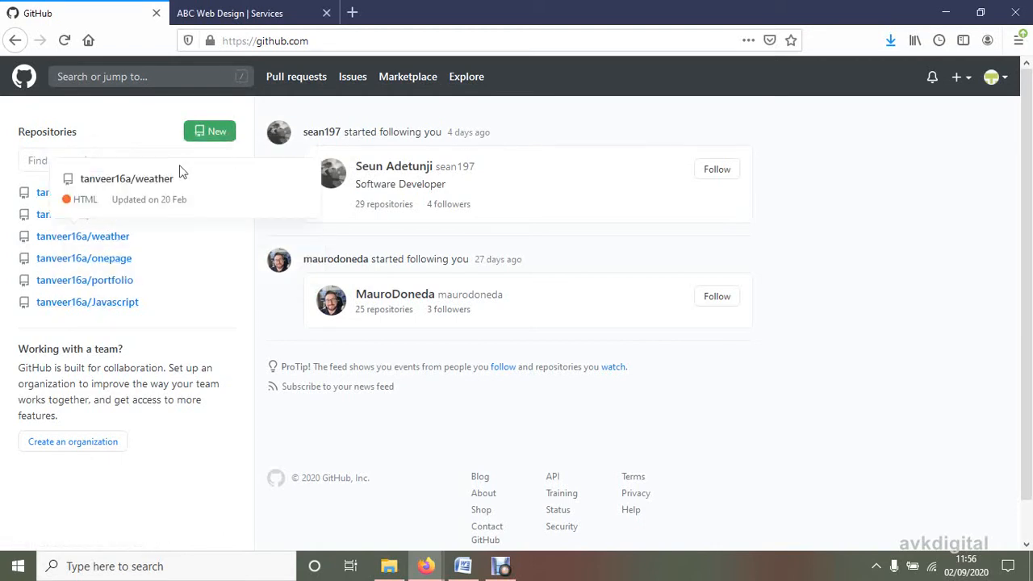
pyautogui.click(216, 132)
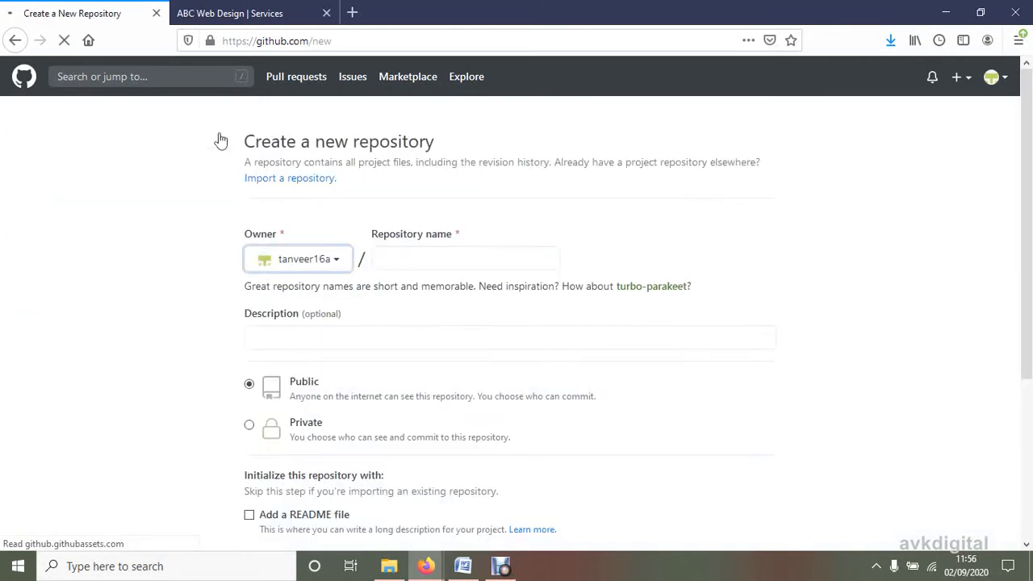
pyautogui.click(496, 266)
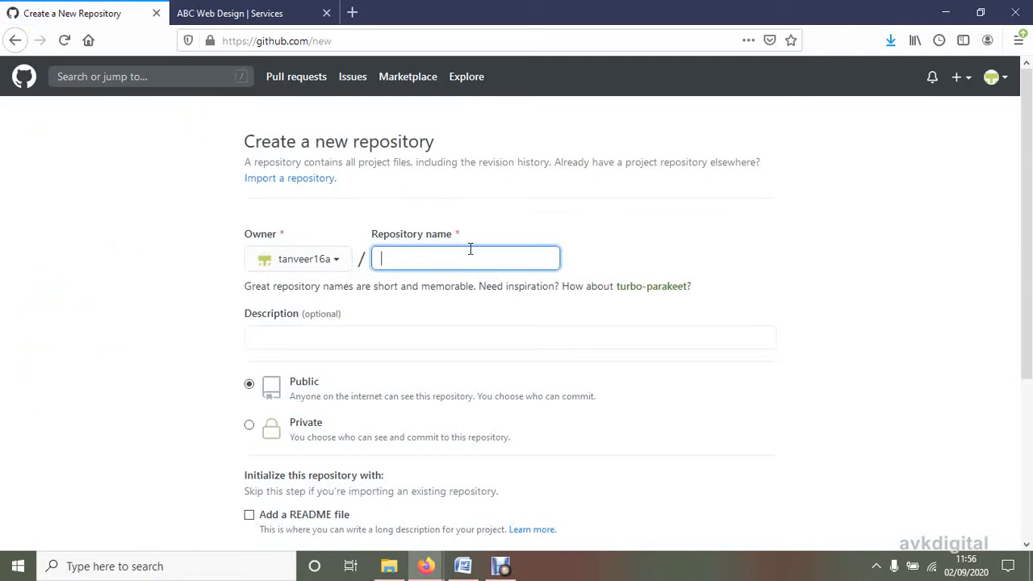
pyautogui.write('abc')
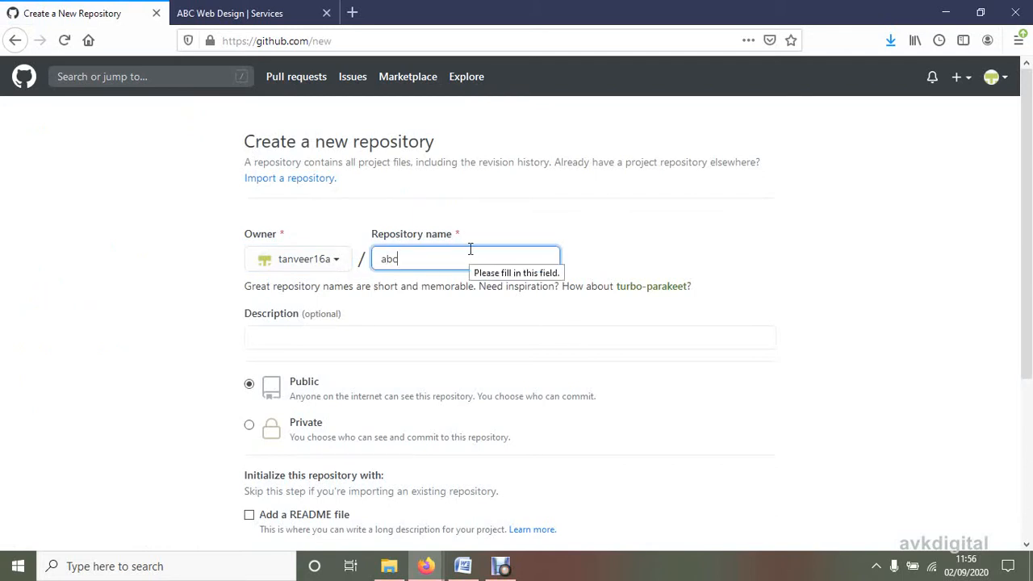
pyautogui.write('webdesi')
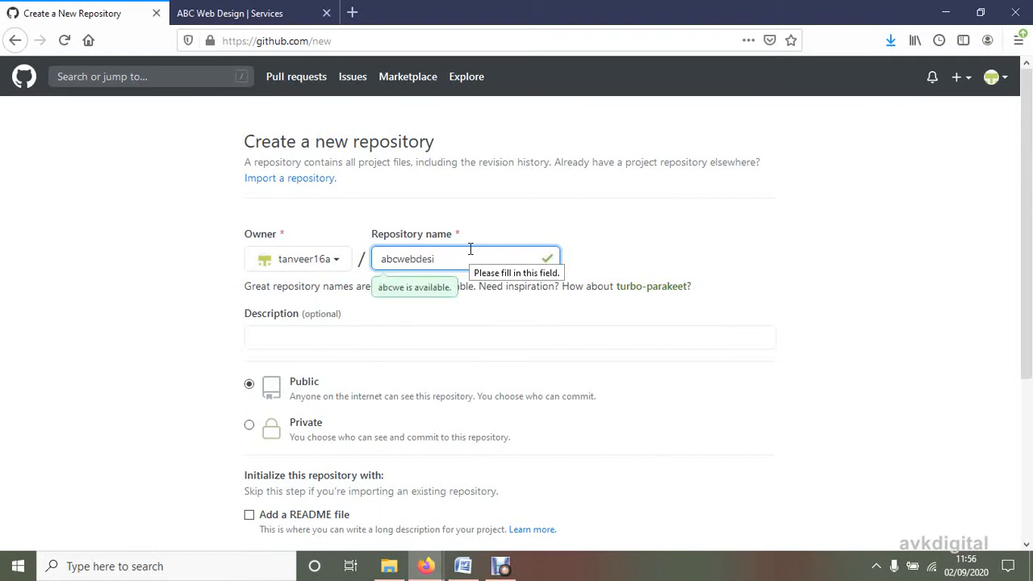
pyautogui.write('gn')
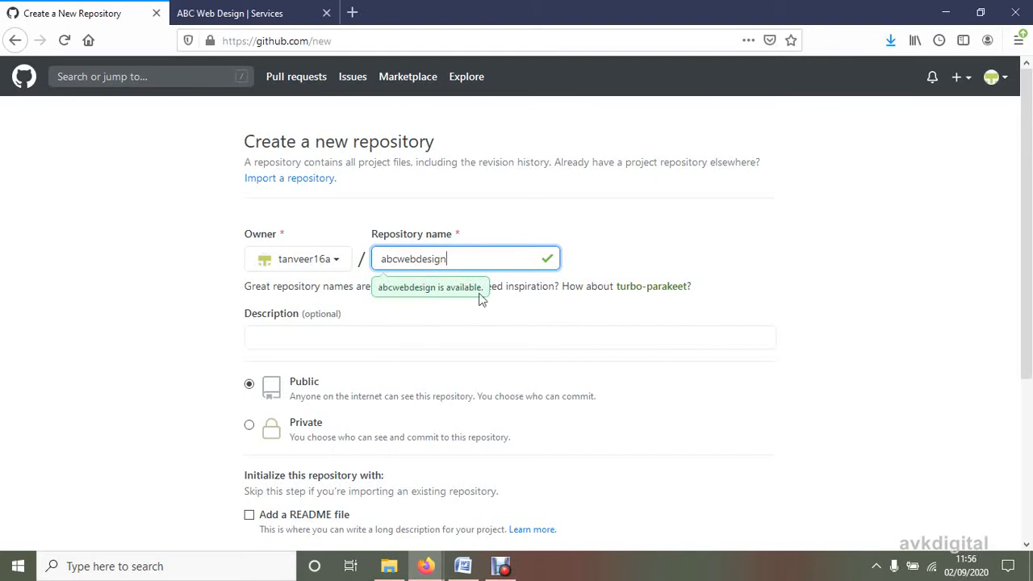
# - Fill in the repository description as "Affordable web design and services"
pyautogui.click(364, 342)
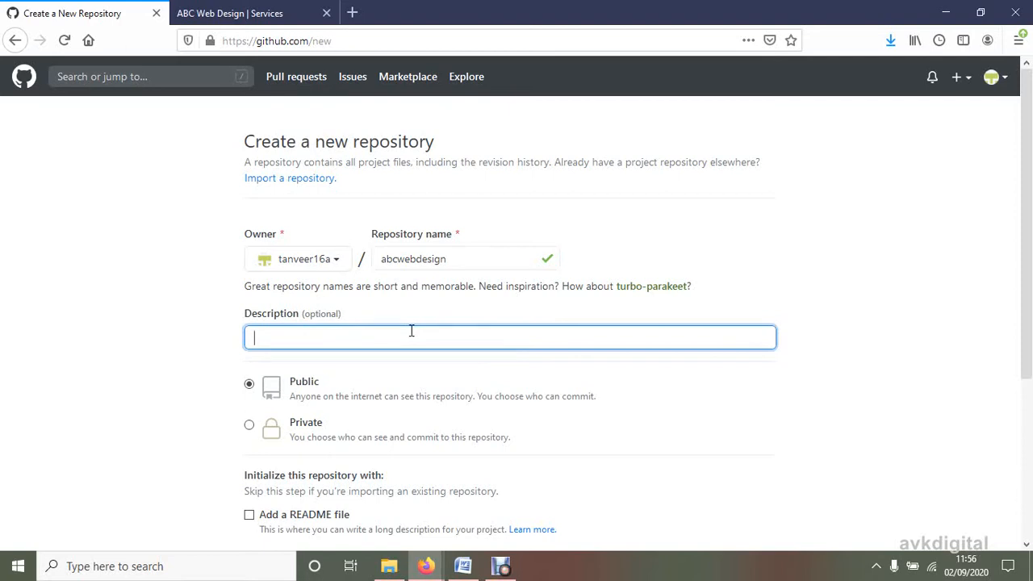
pyautogui.write('Affordable web design and ')
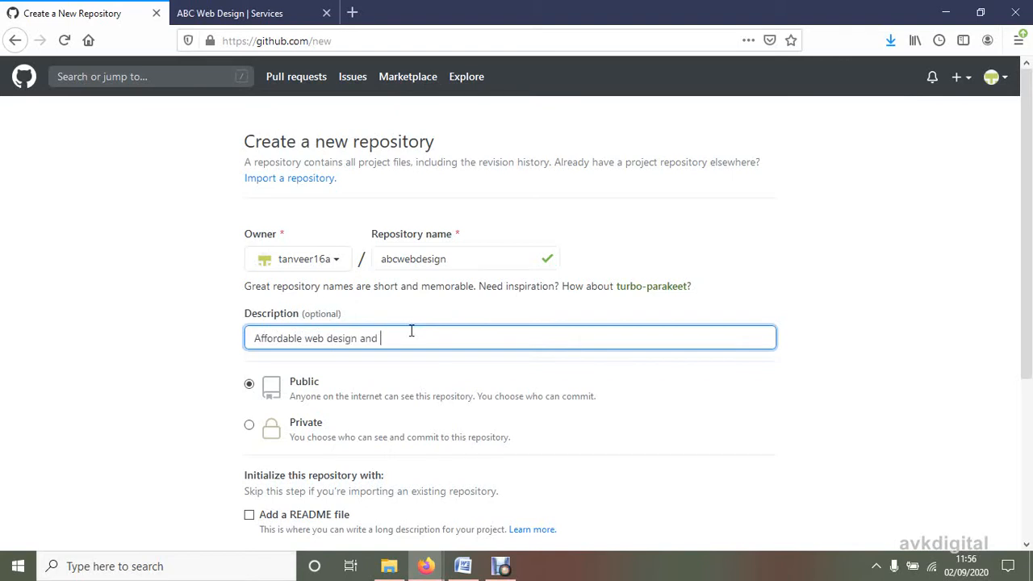
pyautogui.write('services')
# - Check the remaining repository options and the Word deployment notes, and create the repository as public without initial files
pyautogui.moveTo(1030, 263); pyautogui.dragTo(1031, 342)
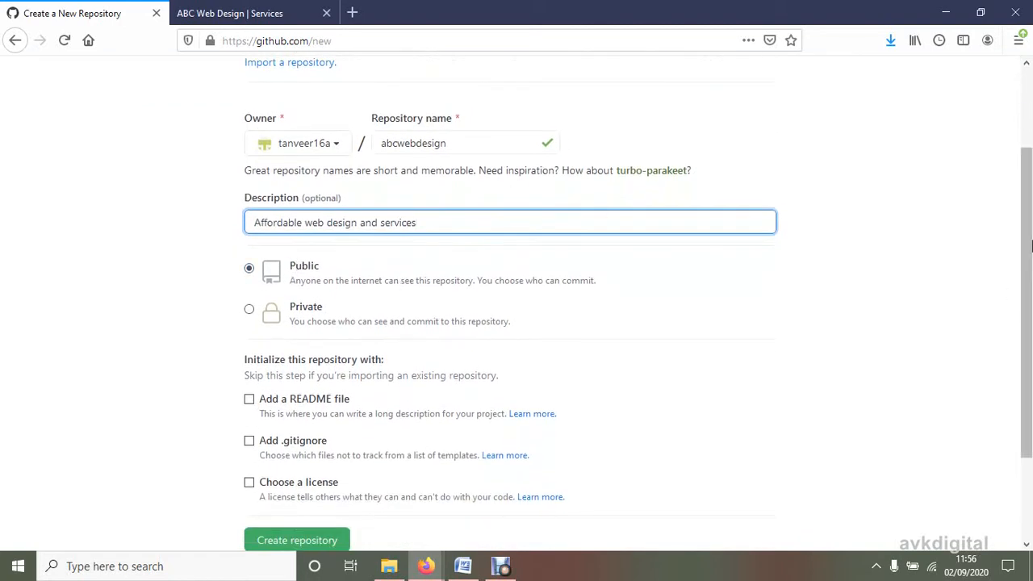
pyautogui.scroll(-3, 1031, 246)
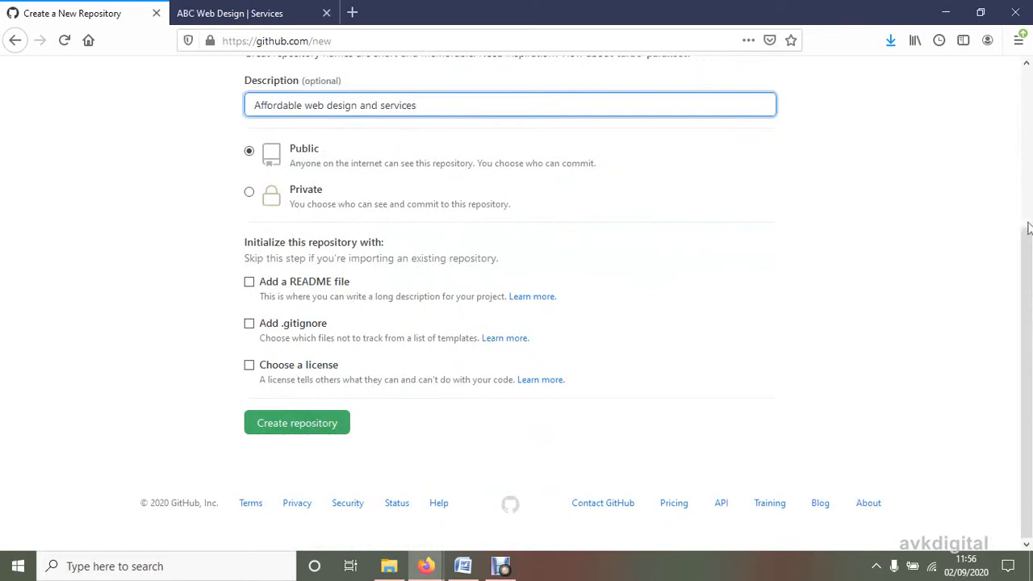
pyautogui.moveTo(1029, 229); pyautogui.dragTo(1030, 87)
pyautogui.scroll(-3, 1030, 87)
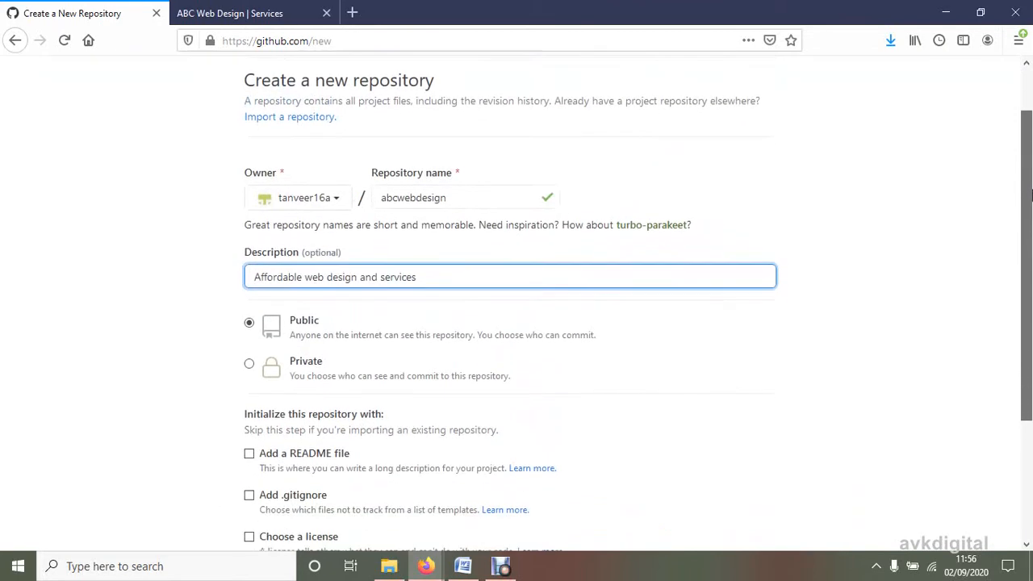
pyautogui.click(471, 564)
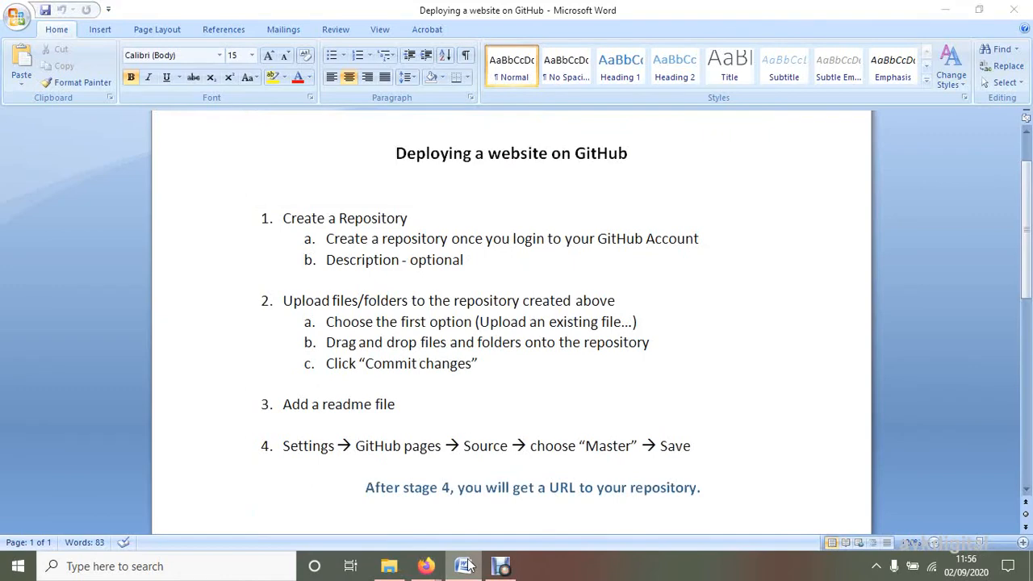
pyautogui.click(425, 565)
pyautogui.click(285, 523)
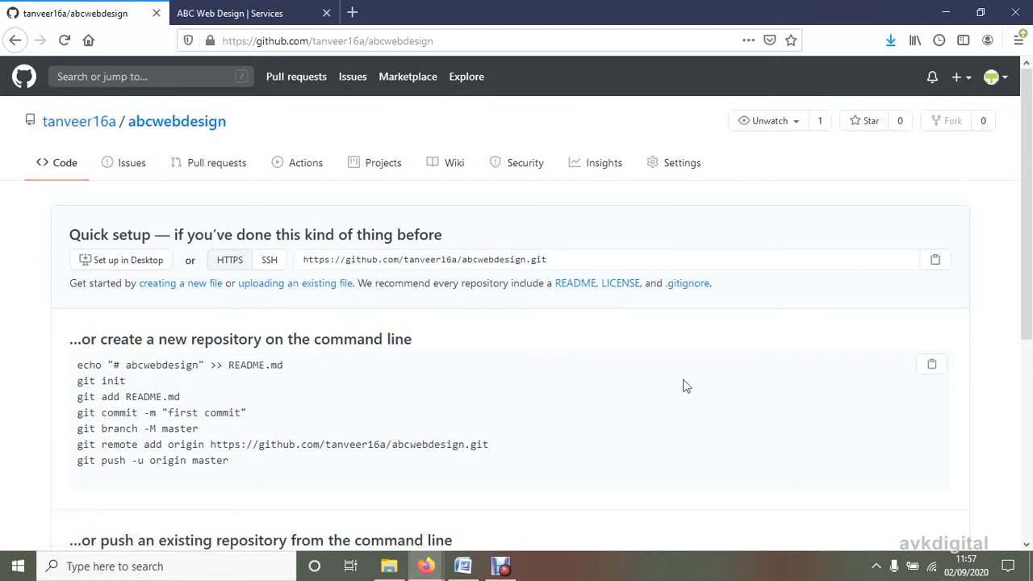
# - Look through the repository's quick setup options and choose to upload existing files
pyautogui.click(1030, 347)
pyautogui.moveTo(1030, 347); pyautogui.dragTo(1030, 369)
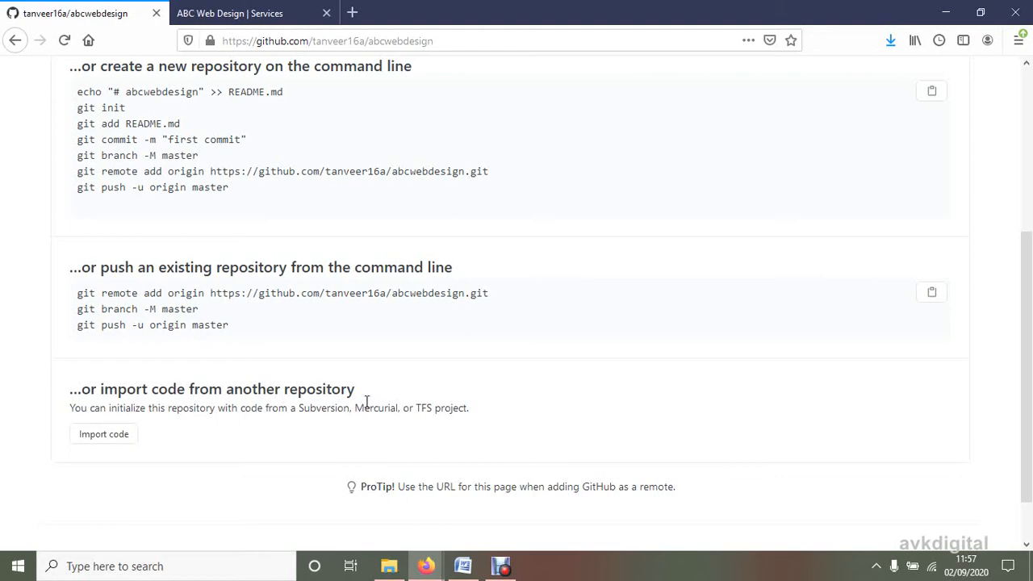
pyautogui.scroll(6, 1016, 361)
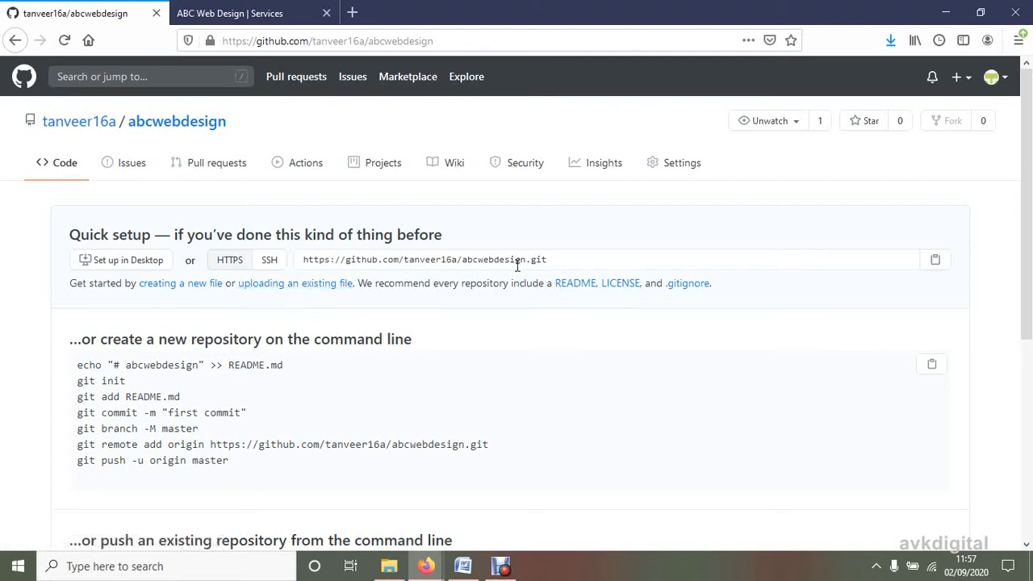
pyautogui.click(288, 292)
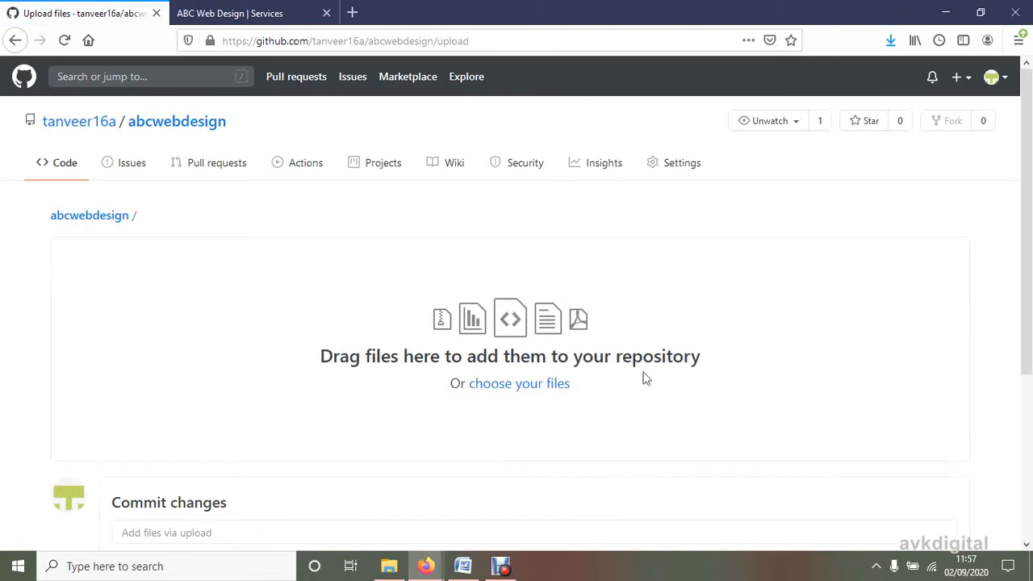
# - Add the css and images folders and the about, index and services files from the local ABCWebDesign folder to the upload, leaving out menu
pyautogui.click(389, 566)
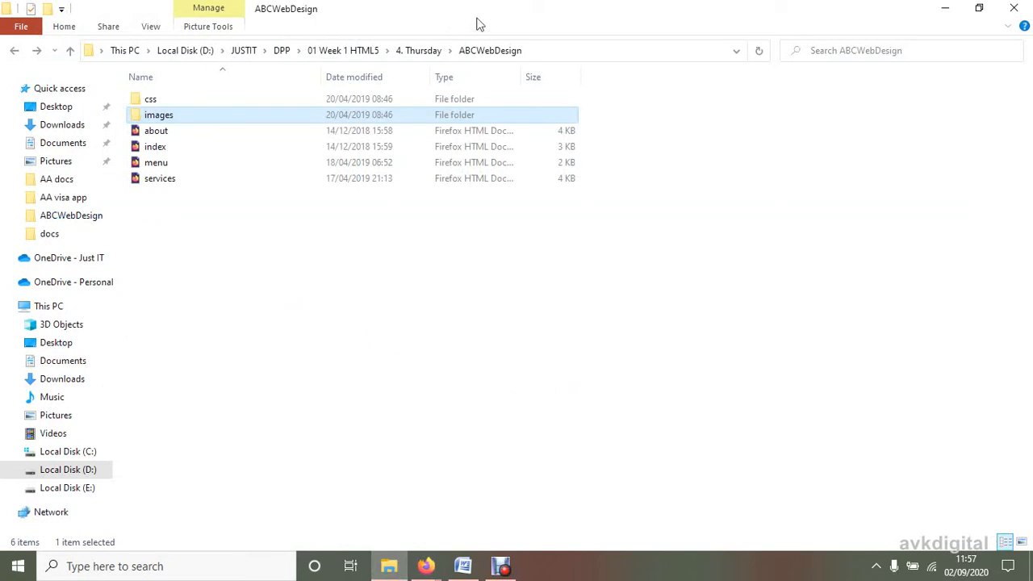
pyautogui.moveTo(495, 16); pyautogui.dragTo(817, 201)
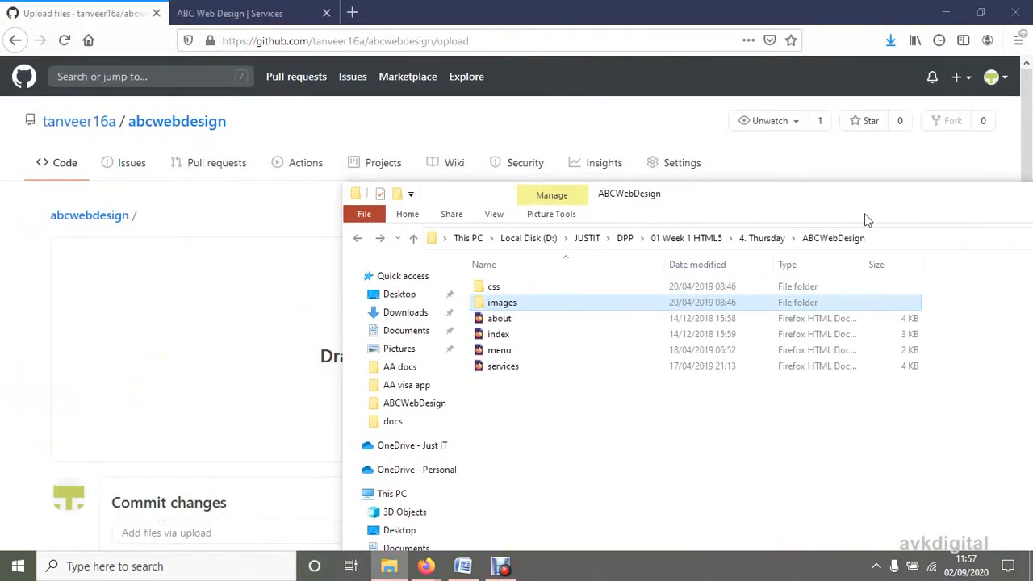
pyautogui.moveTo(634, 414); pyautogui.dragTo(467, 258)
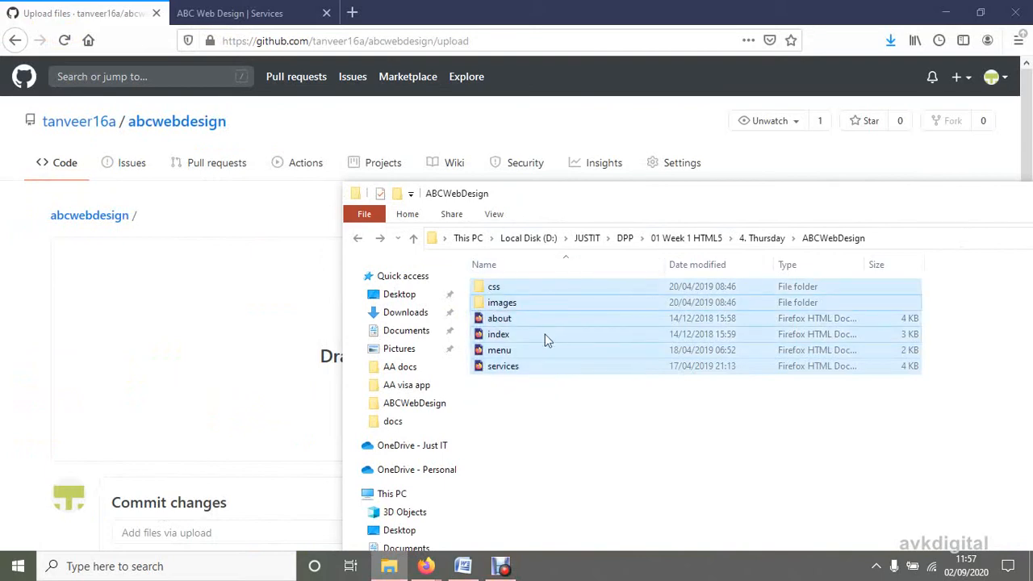
pyautogui.keyDown('ctrl'); pyautogui.click(526, 354); pyautogui.keyUp('ctrl')
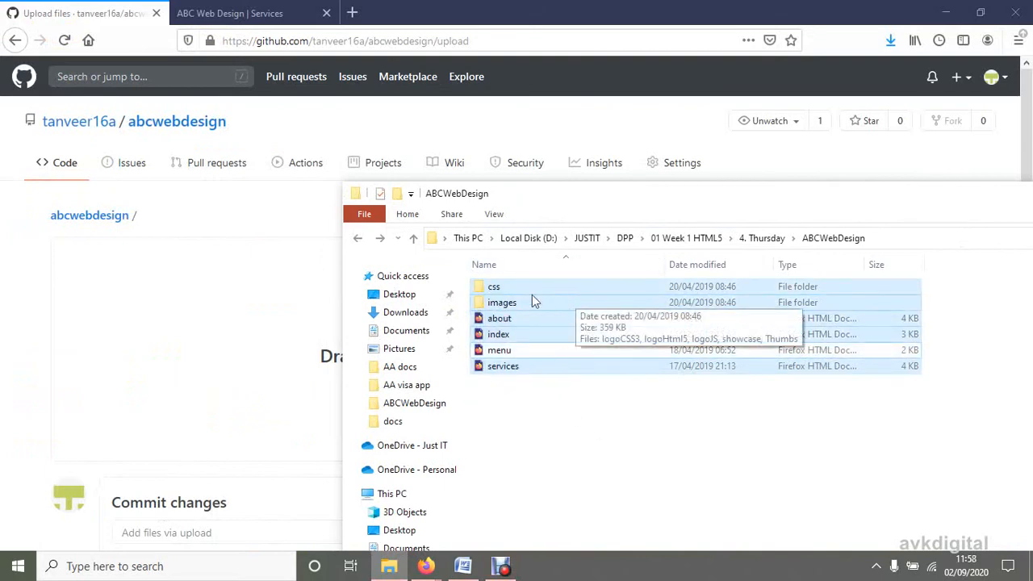
pyautogui.moveTo(531, 295); pyautogui.dragTo(276, 348)
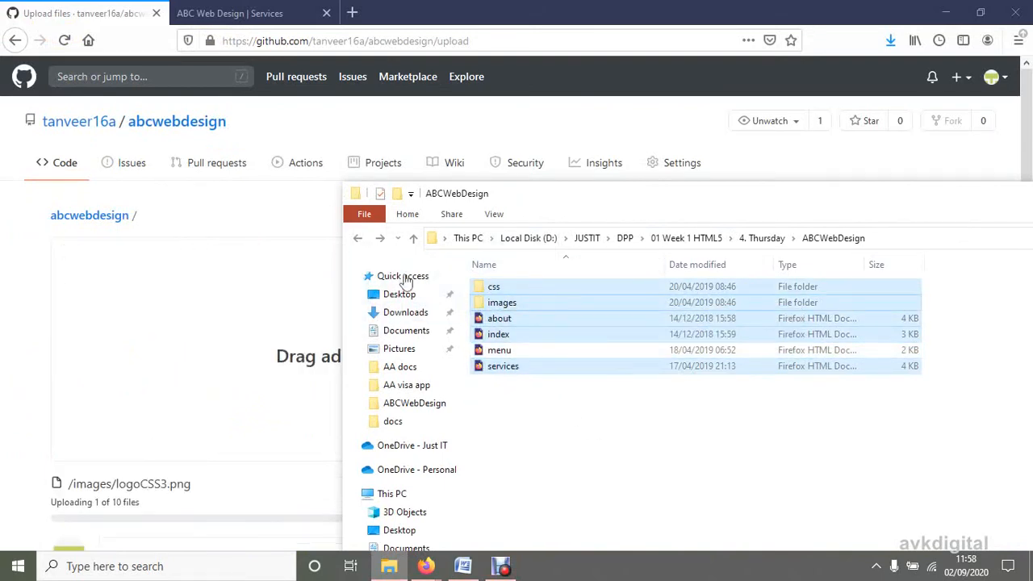
pyautogui.doubleClick(815, 209)
pyautogui.click(945, 11)
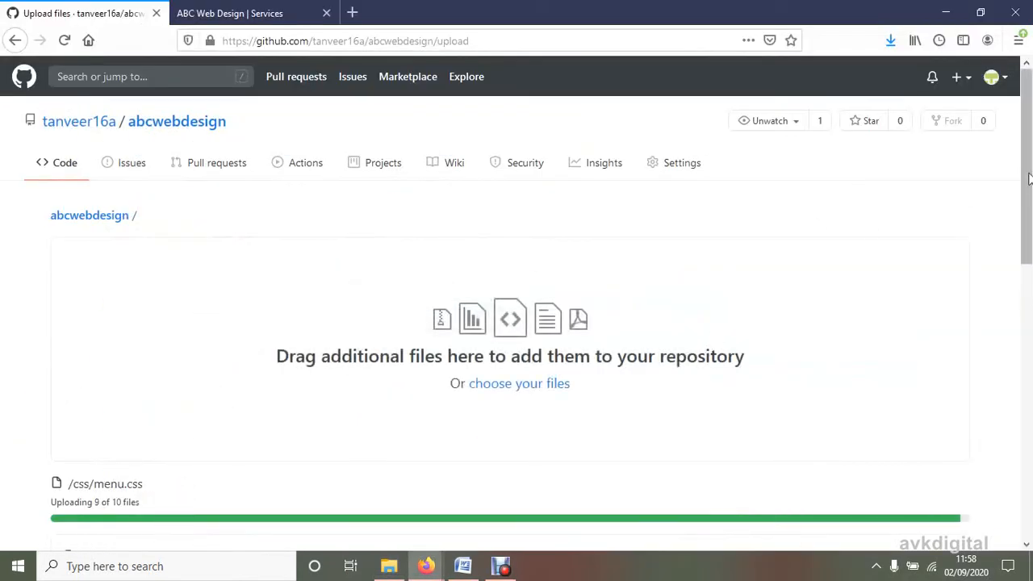
# - Review the uploaded file list, commit the changes with the default message, and bring up the local ABCWebDesign folder briefly for comparison
pyautogui.moveTo(1026, 189); pyautogui.dragTo(1030, 302)
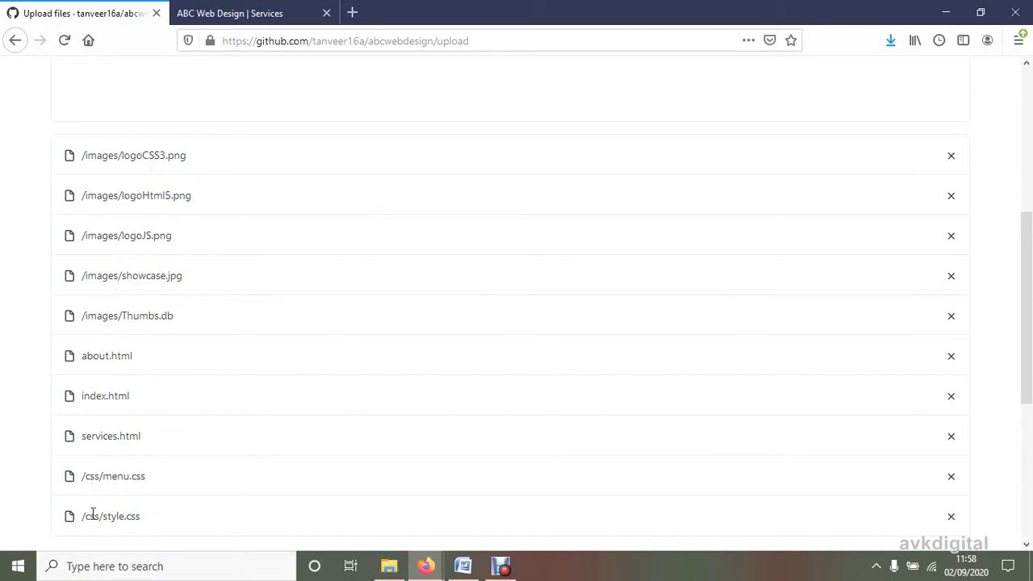
pyautogui.moveTo(1030, 326); pyautogui.dragTo(1031, 389)
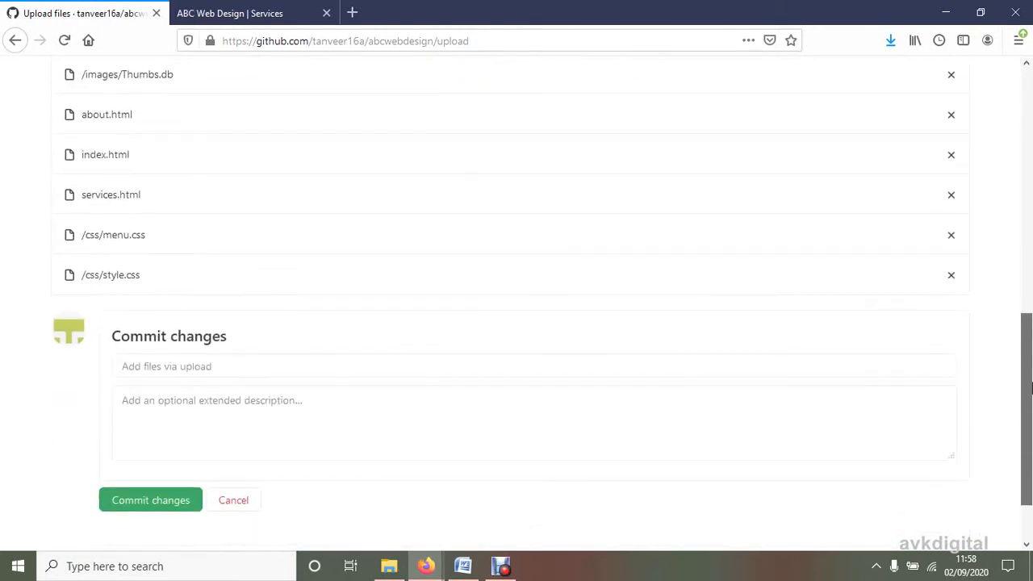
pyautogui.click(152, 501)
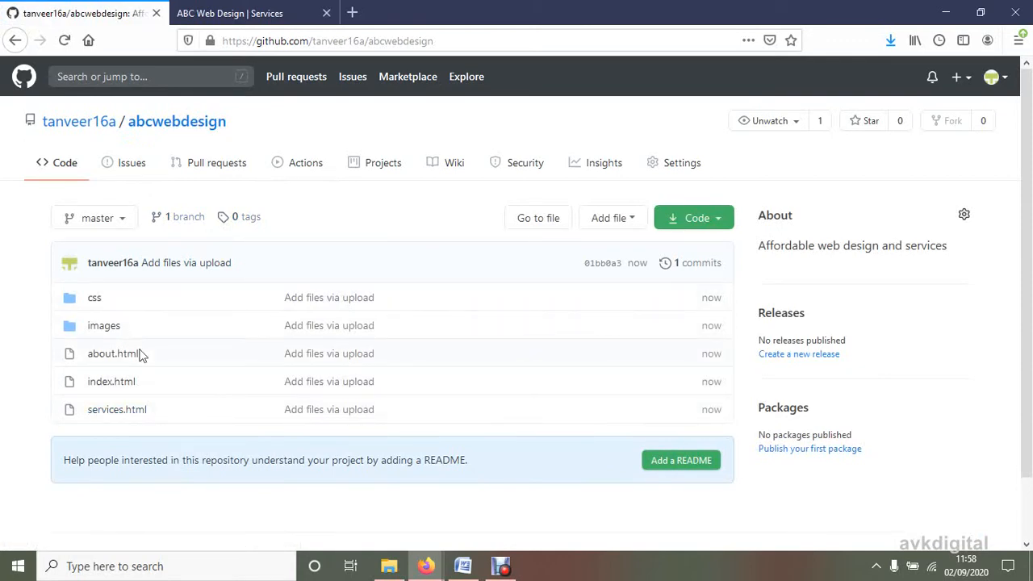
pyautogui.click(390, 565)
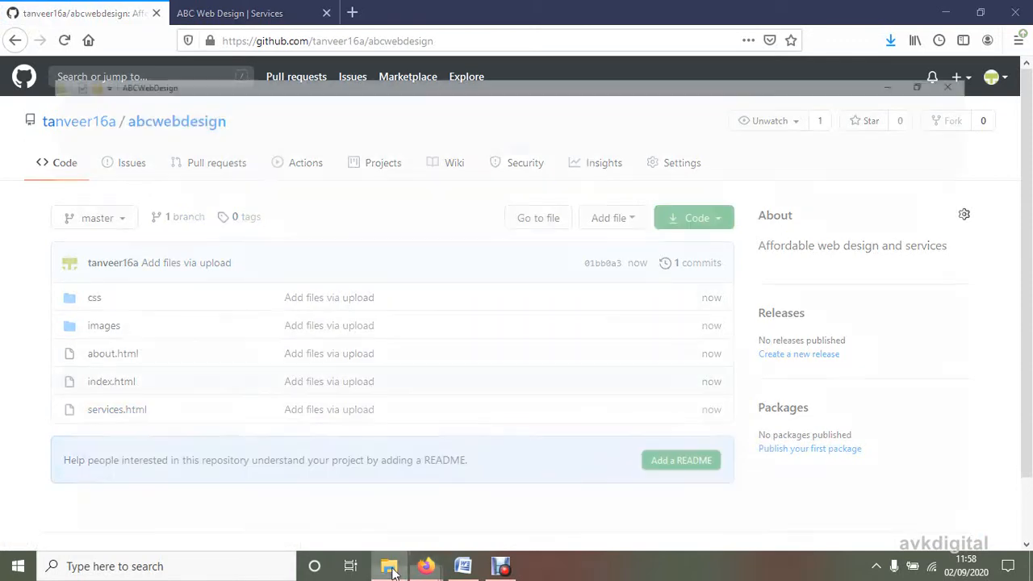
pyautogui.click(390, 567)
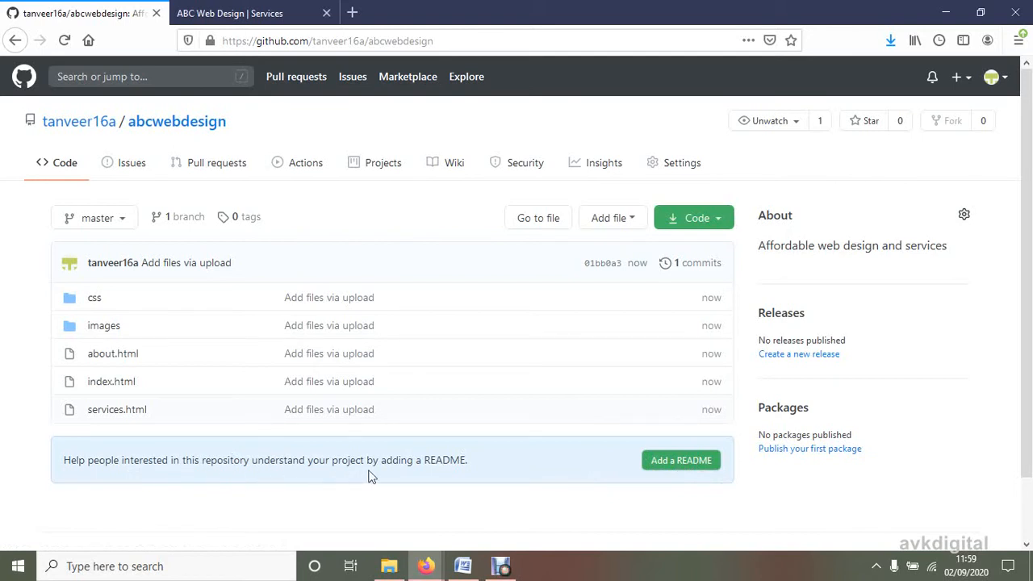
# - Add a README.md with the suggested abcwebdesign heading and description, and commit it directly to the master branch
pyautogui.click(683, 460)
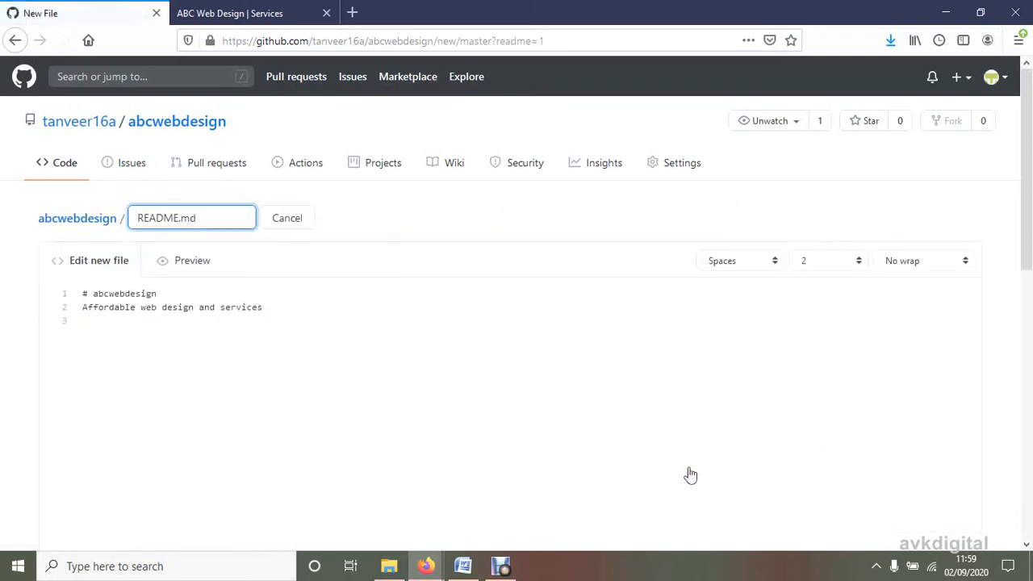
pyautogui.moveTo(261, 306); pyautogui.dragTo(72, 306)
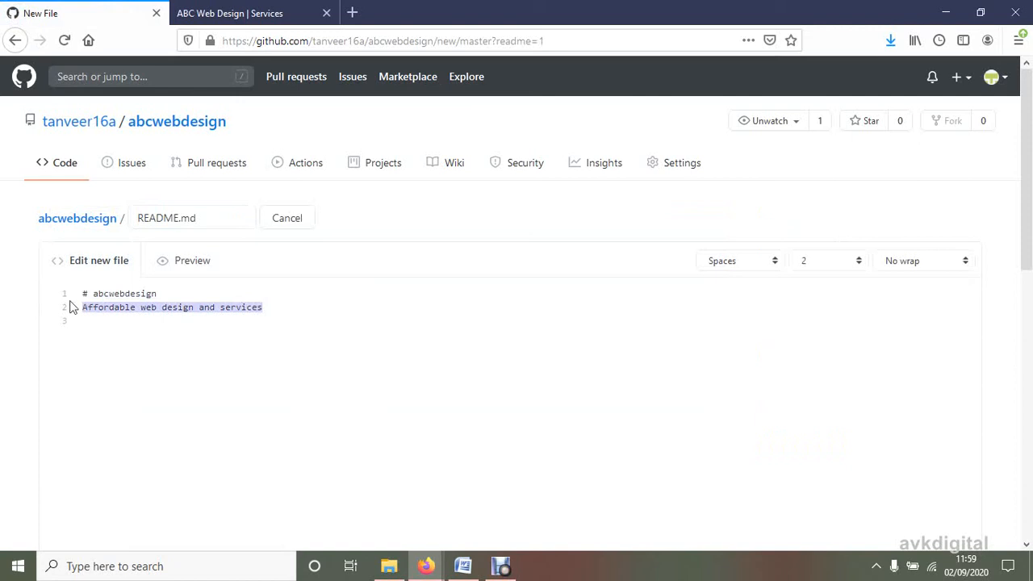
pyautogui.click(295, 302)
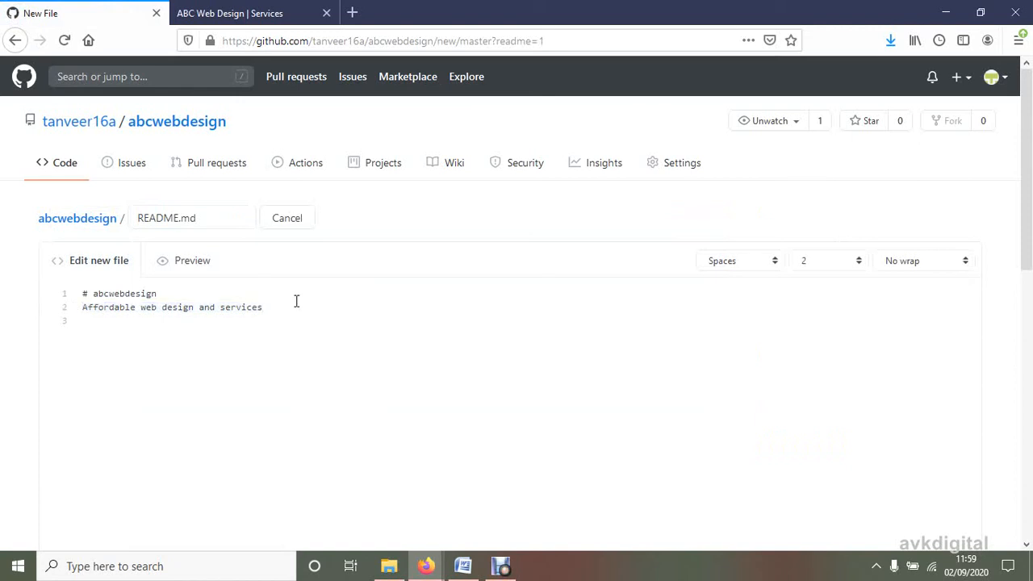
pyautogui.moveTo(1026, 186); pyautogui.dragTo(1026, 437)
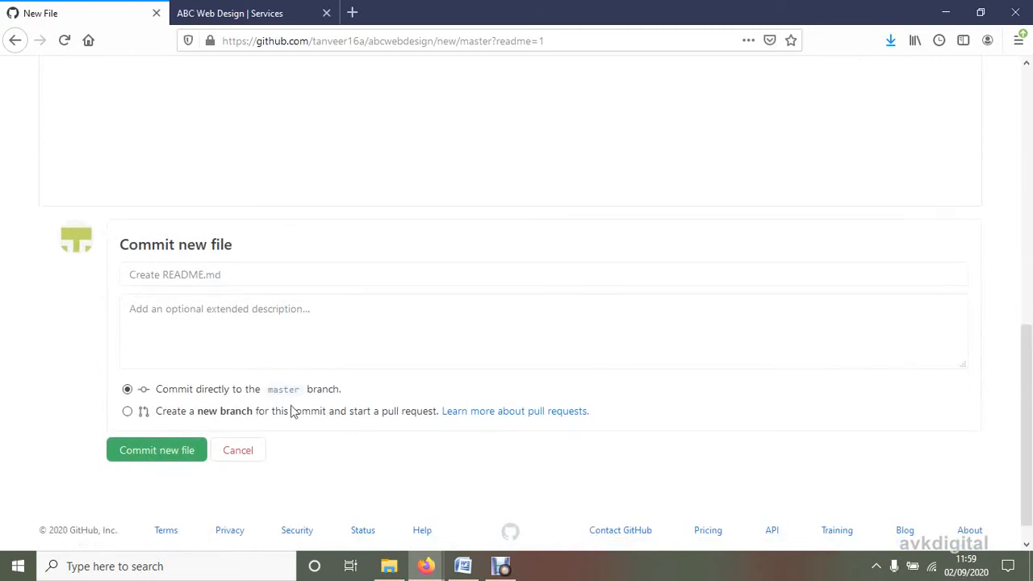
pyautogui.click(171, 460)
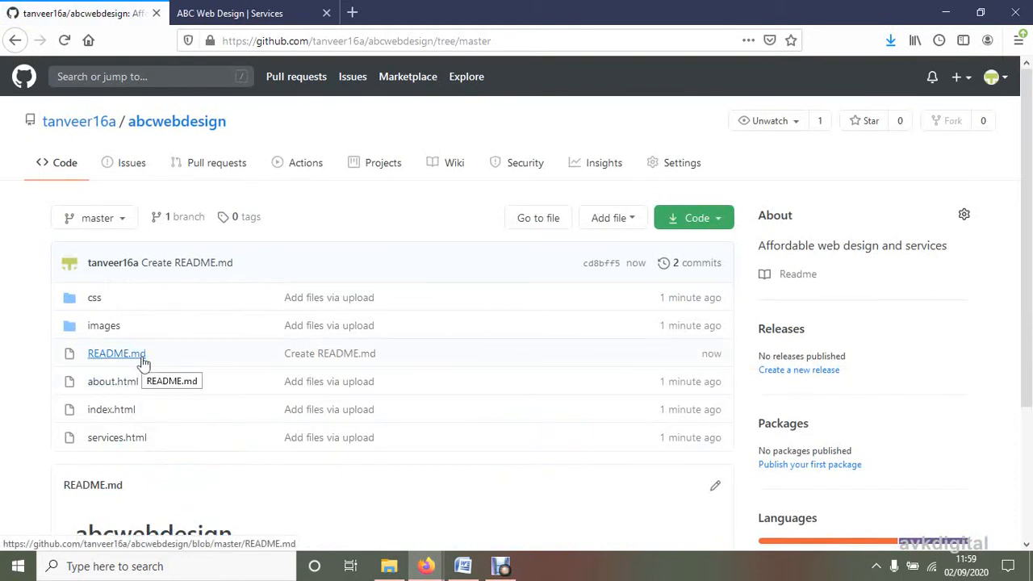
# - Check the publishing step in the Word notes, then set the repository's GitHub Pages source to the master branch with the root folder and save
pyautogui.click(464, 567)
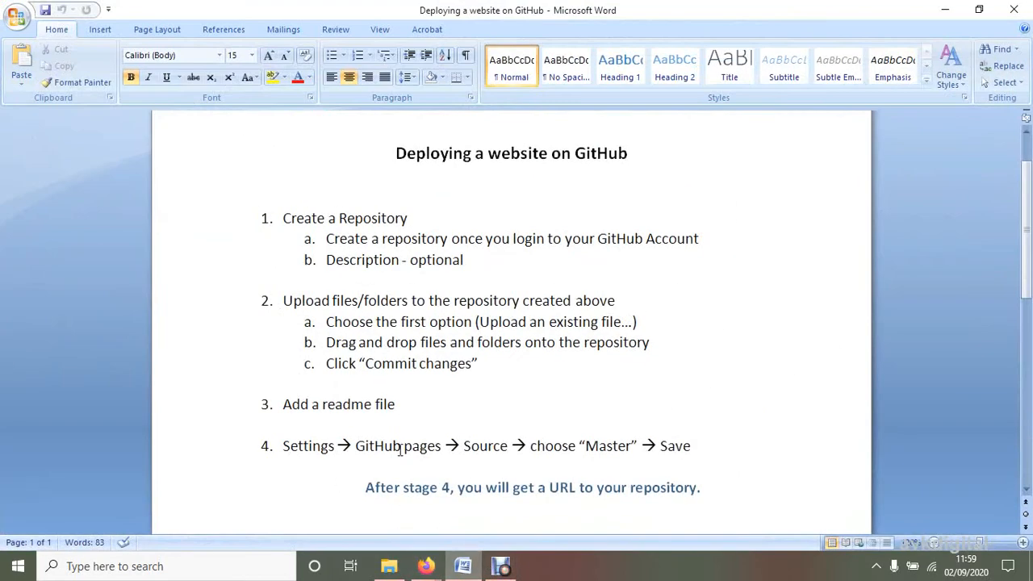
pyautogui.click(944, 10)
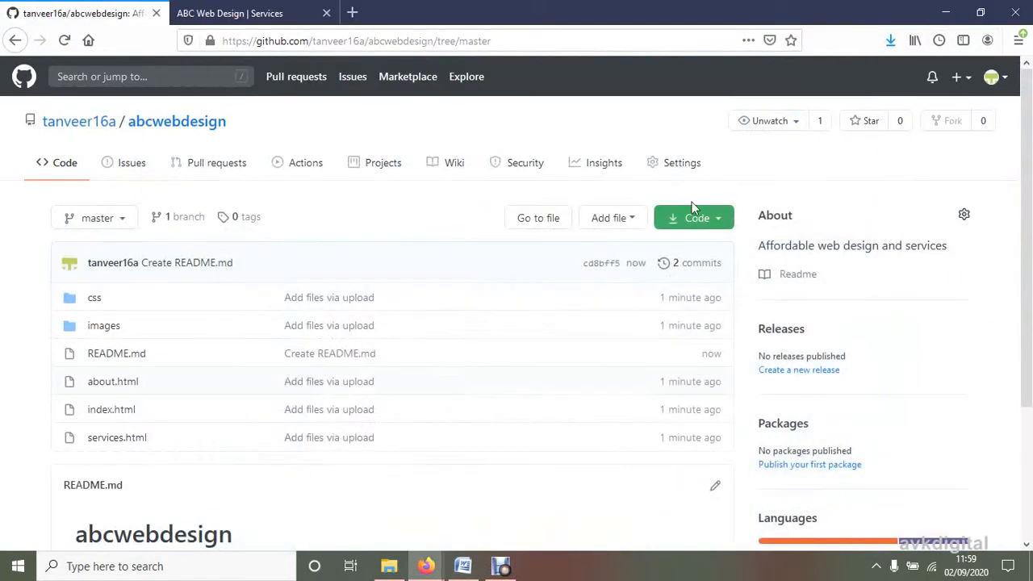
pyautogui.click(673, 168)
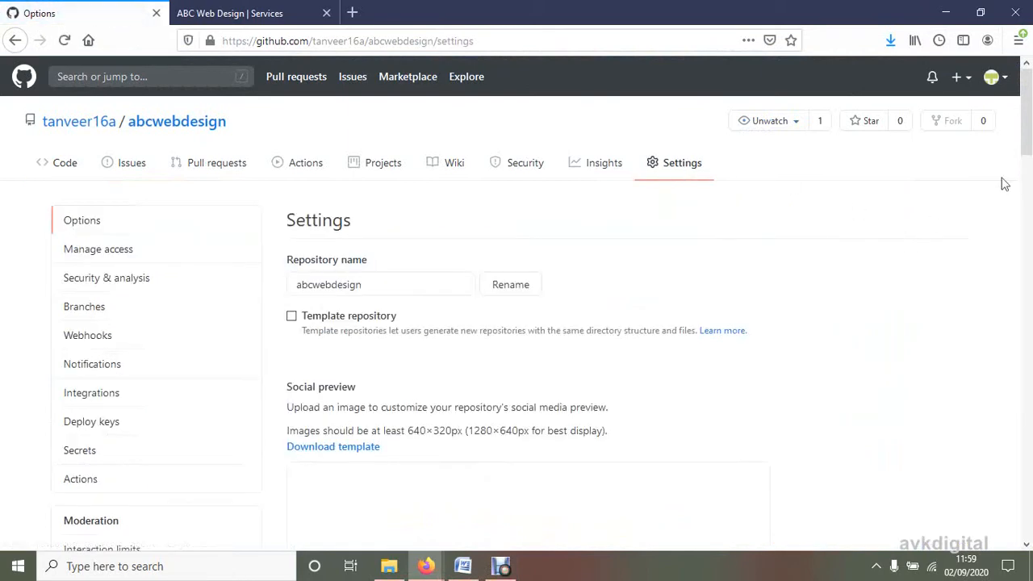
pyautogui.moveTo(1029, 130); pyautogui.dragTo(1030, 469)
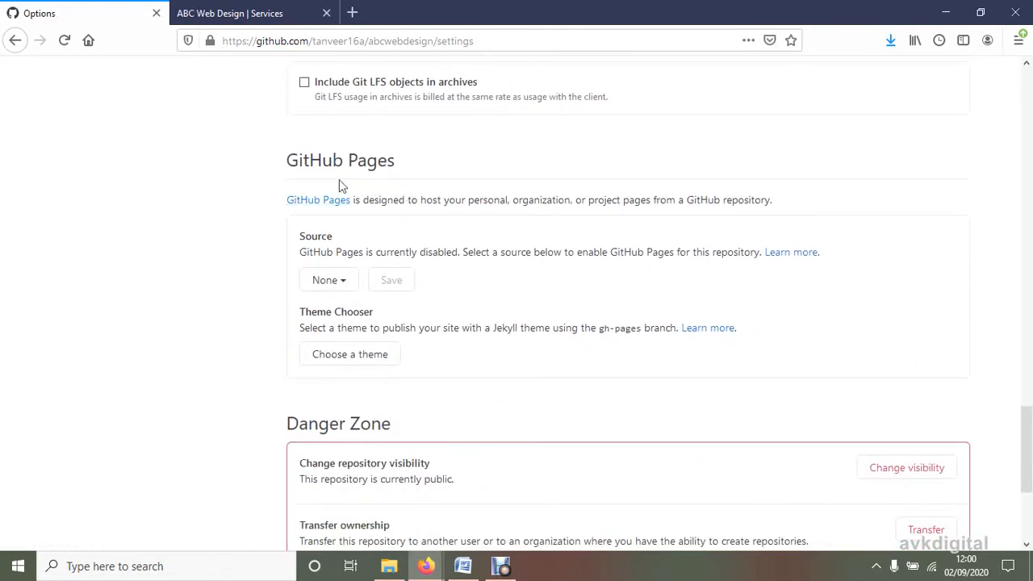
pyautogui.click(347, 284)
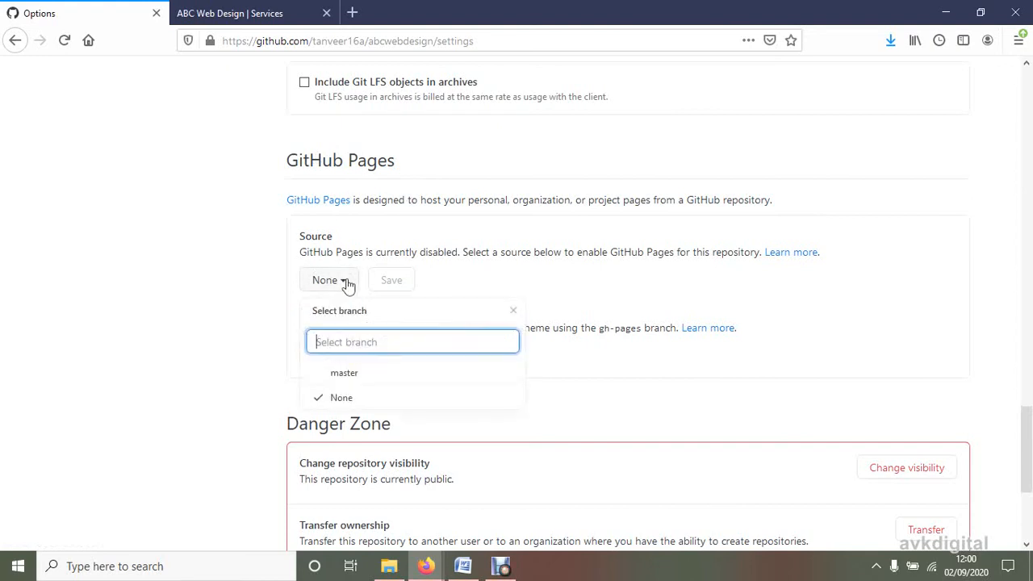
pyautogui.click(347, 376)
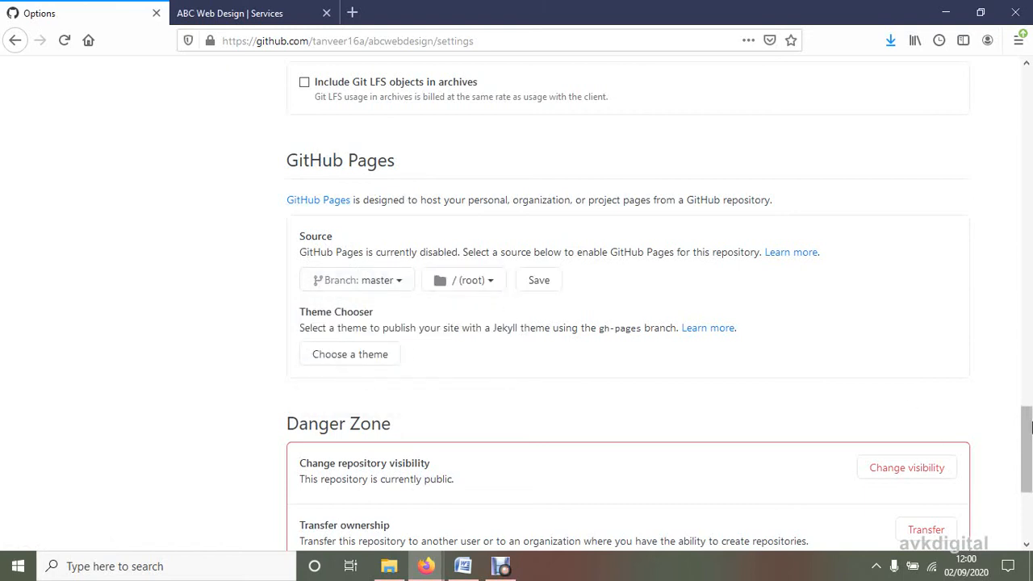
pyautogui.moveTo(1027, 464); pyautogui.dragTo(1029, 505)
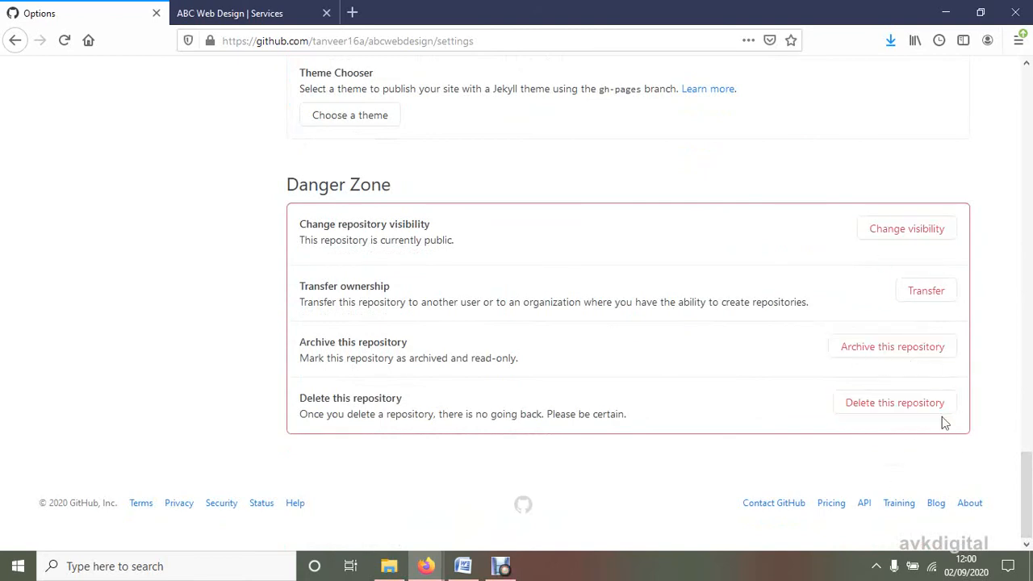
pyautogui.moveTo(1026, 460)
pyautogui.mouseDown()
pyautogui.moveTo(1029, 103)
pyautogui.moveTo(1030, 442)
pyautogui.mouseUp()
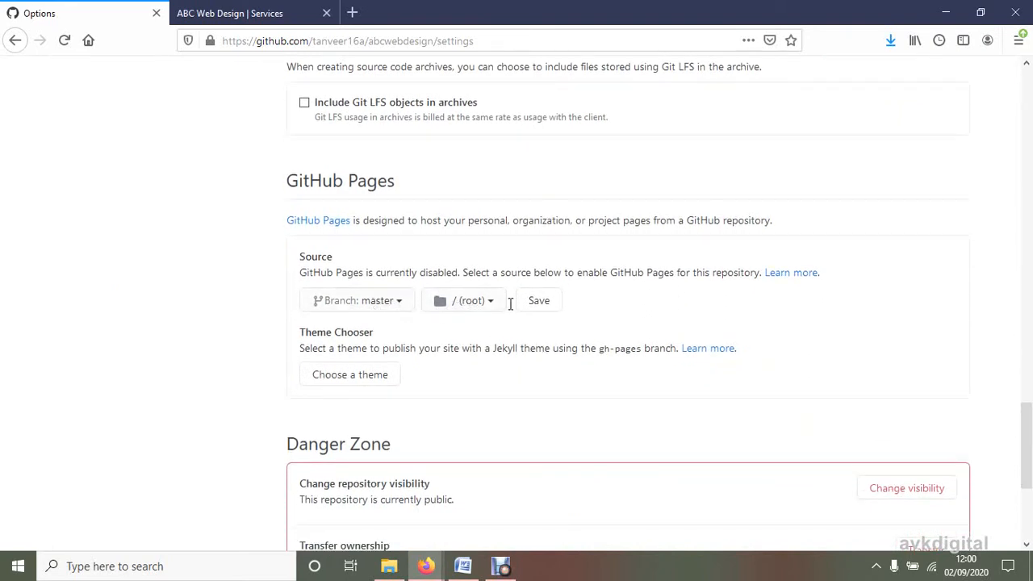
pyautogui.click(542, 305)
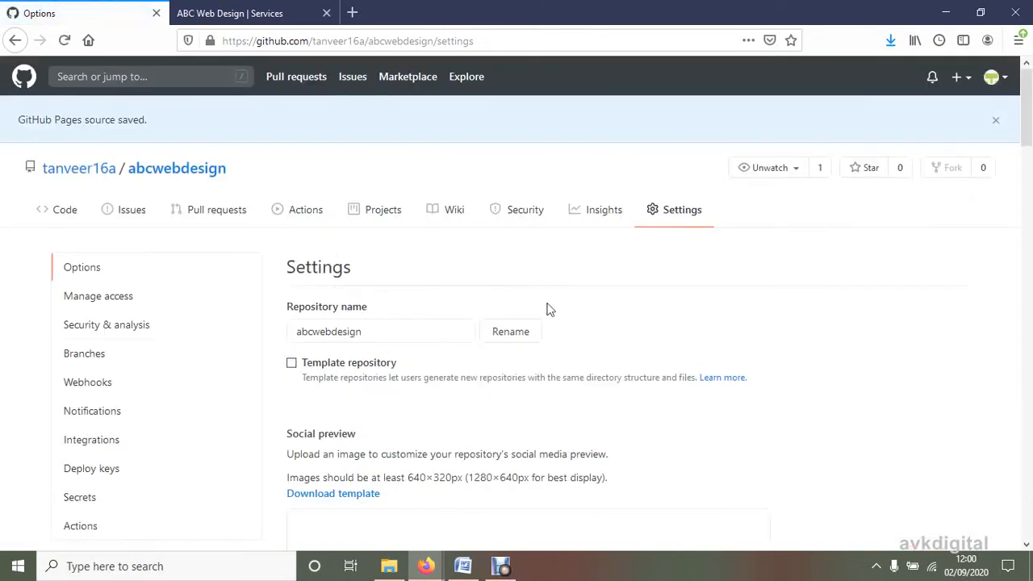
# - Open the published site link from the GitHub Pages settings in a new tab and reload the page
pyautogui.click(462, 565)
pyautogui.moveTo(1028, 158); pyautogui.dragTo(1030, 435)
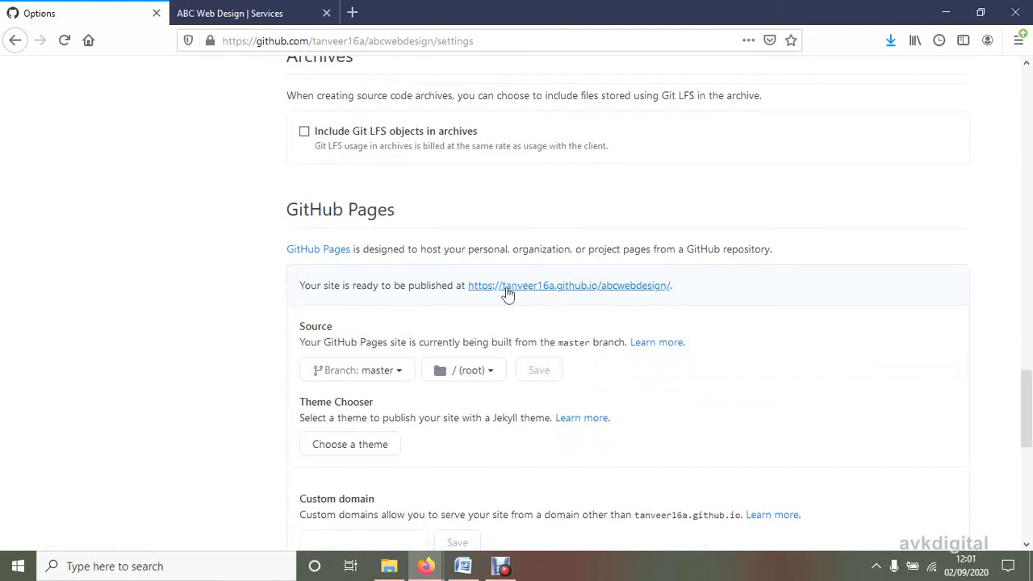
pyautogui.rightClick(573, 288)
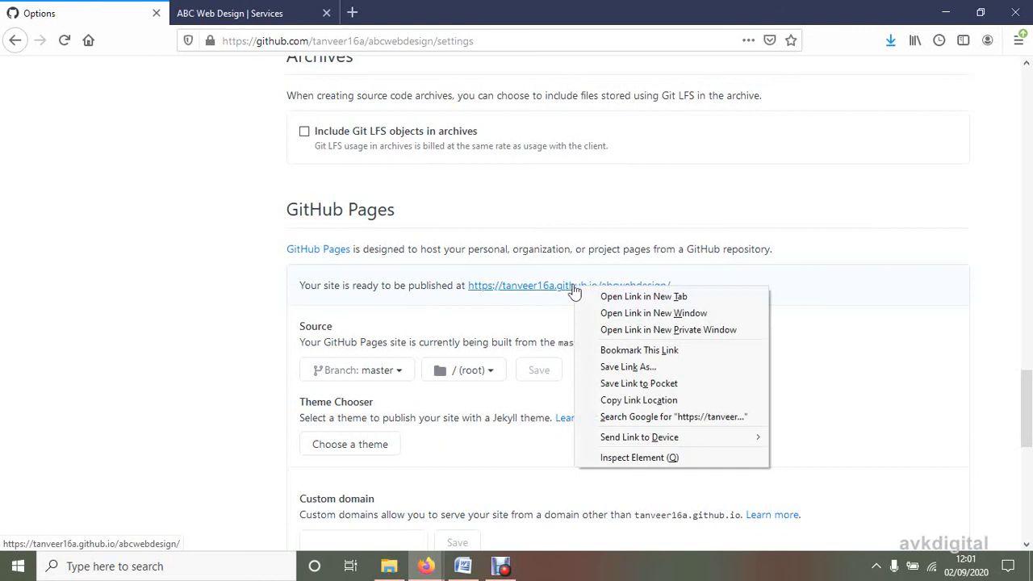
pyautogui.click(620, 295)
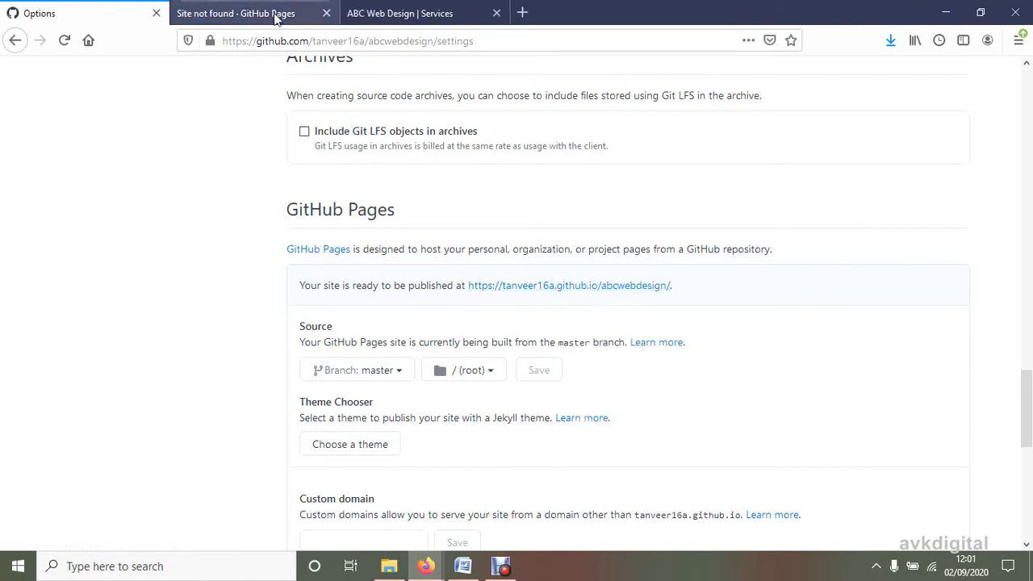
pyautogui.click(246, 9)
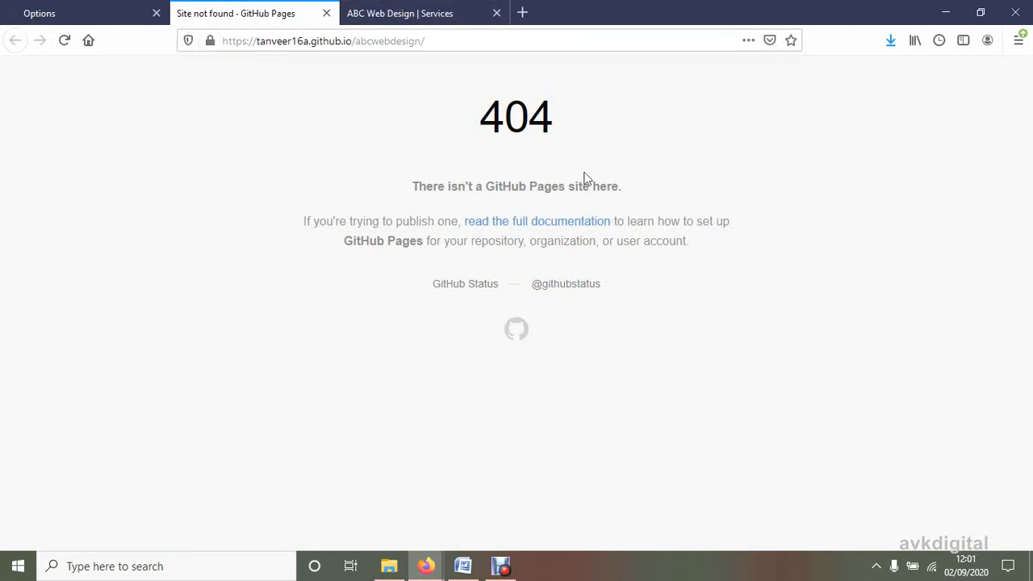
pyautogui.click(80, 15)
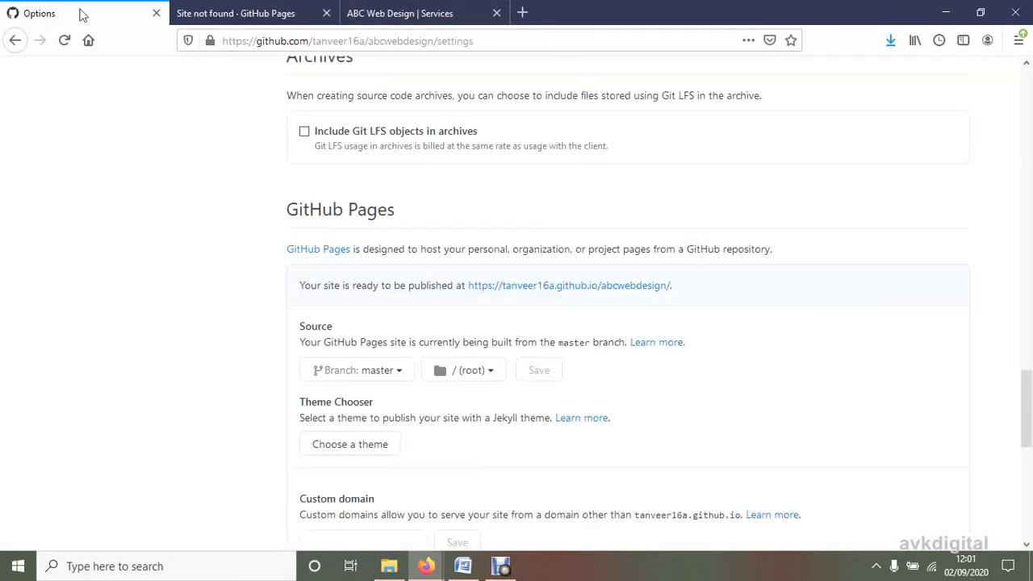
pyautogui.click(230, 13)
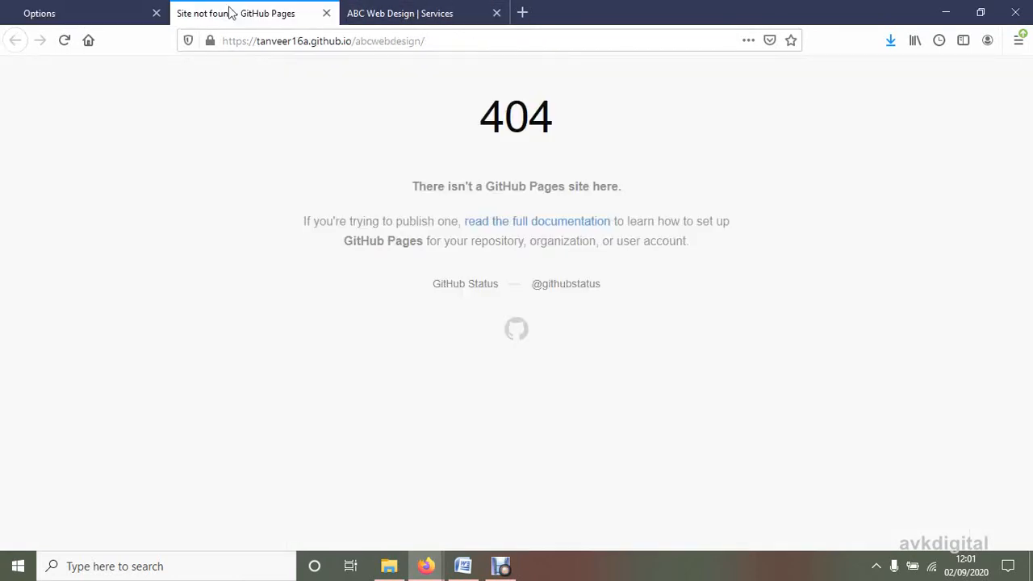
pyautogui.click(66, 41)
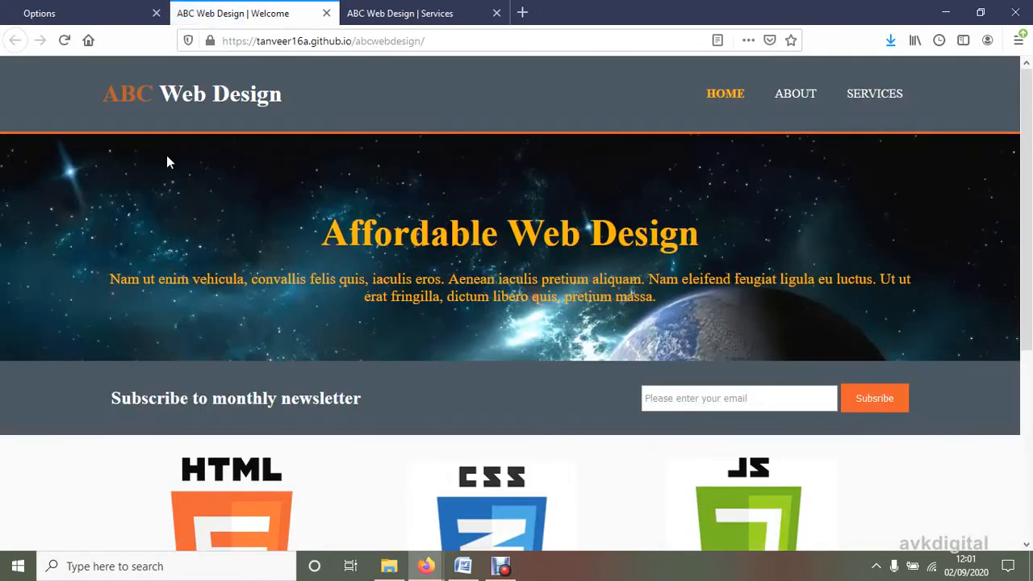
# - Compare the web address of the published ABC Web Design home page with the file path of the local Services page
pyautogui.moveTo(428, 40); pyautogui.dragTo(215, 37)
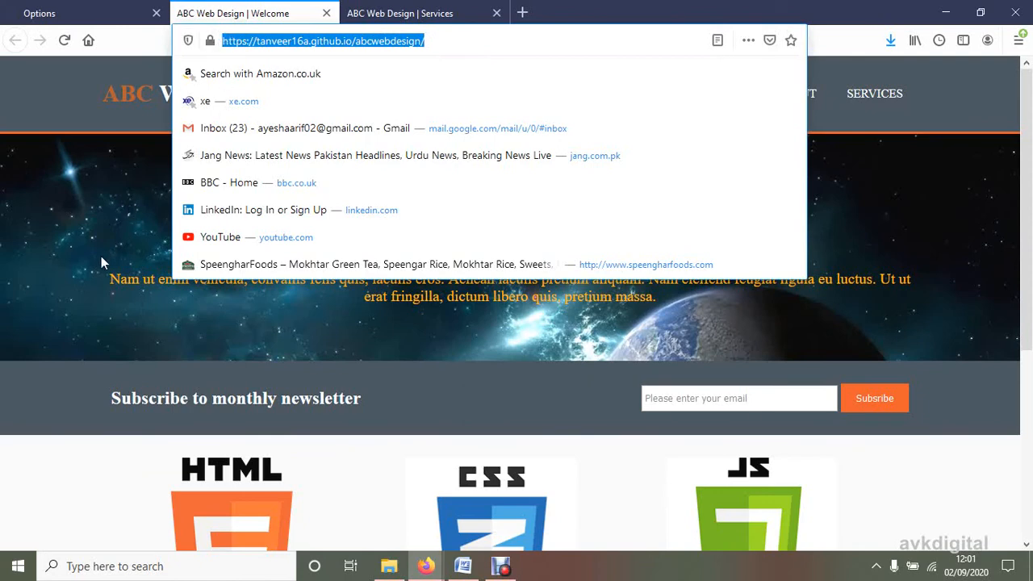
pyautogui.click(410, 362)
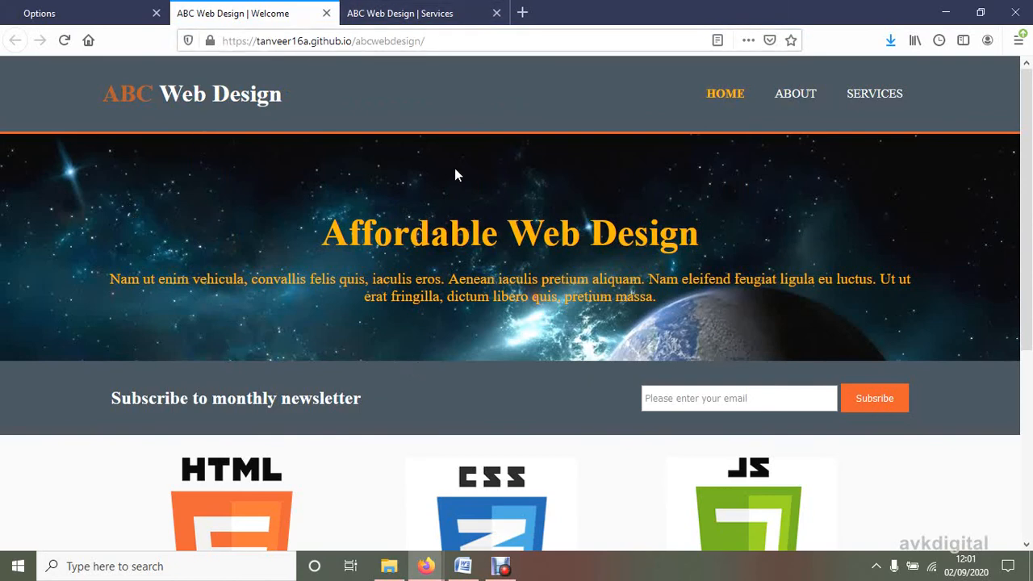
pyautogui.click(436, 14)
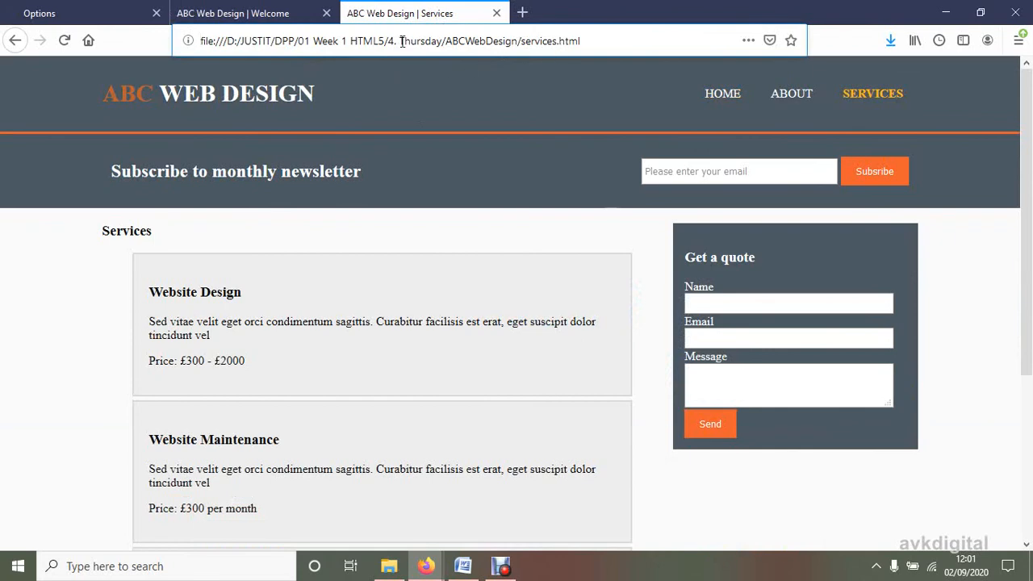
pyautogui.click(235, 12)
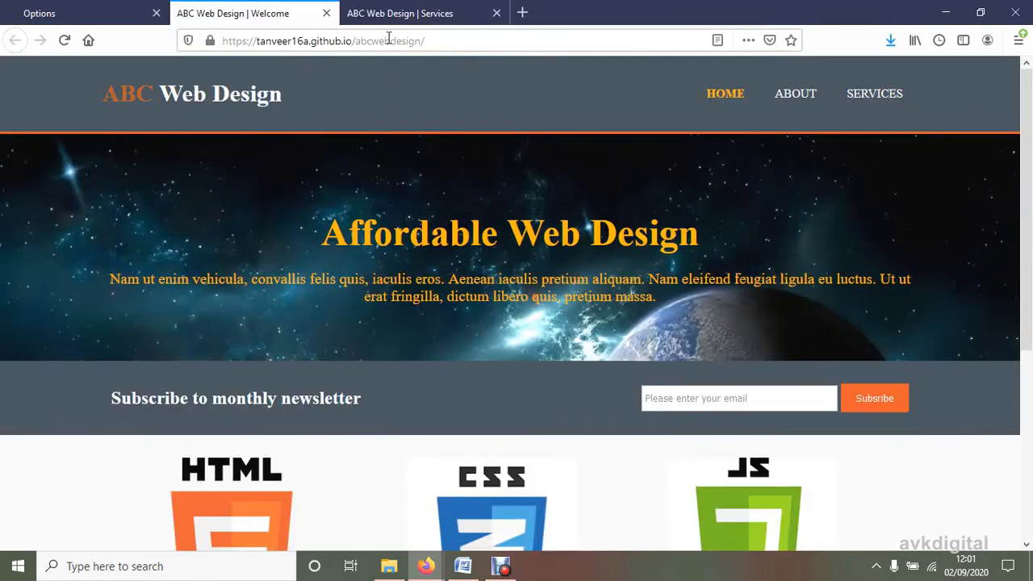
pyautogui.click(446, 41)
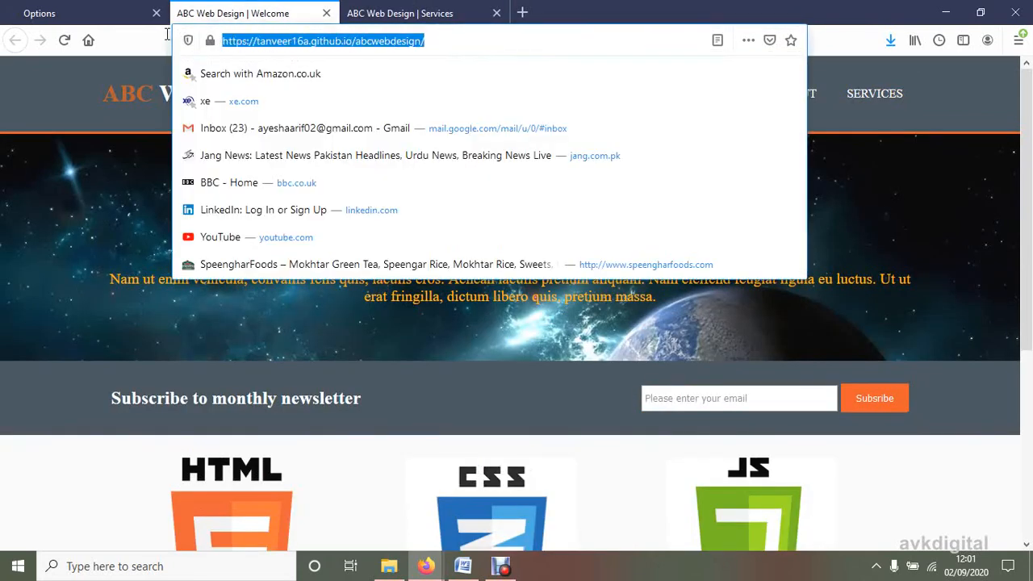
pyautogui.click(107, 188)
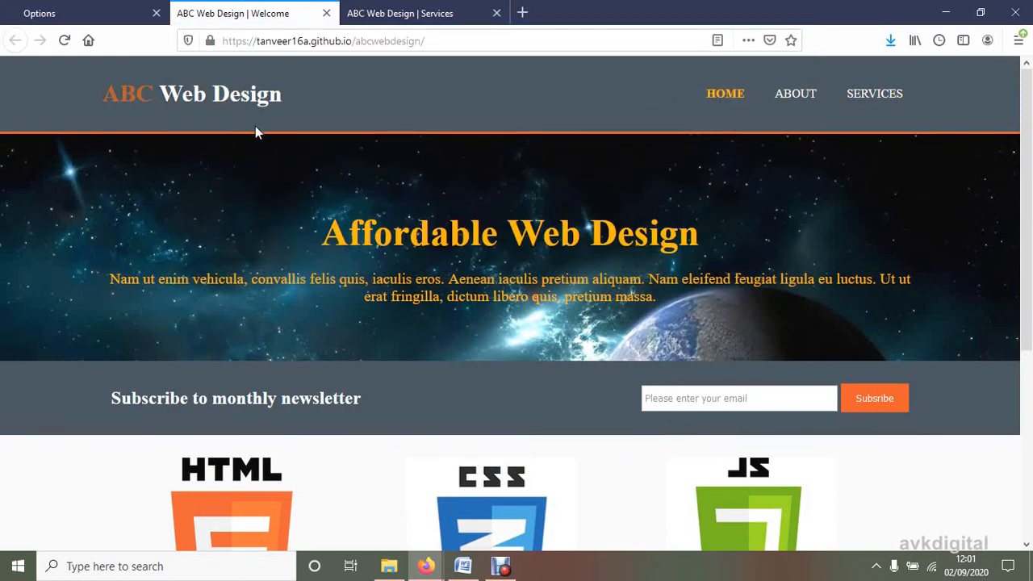
# - Review the repository deletion confirmation in the settings' Danger Zone and close it without deleting anything
pyautogui.click(58, 8)
pyautogui.moveTo(1027, 399); pyautogui.dragTo(1030, 488)
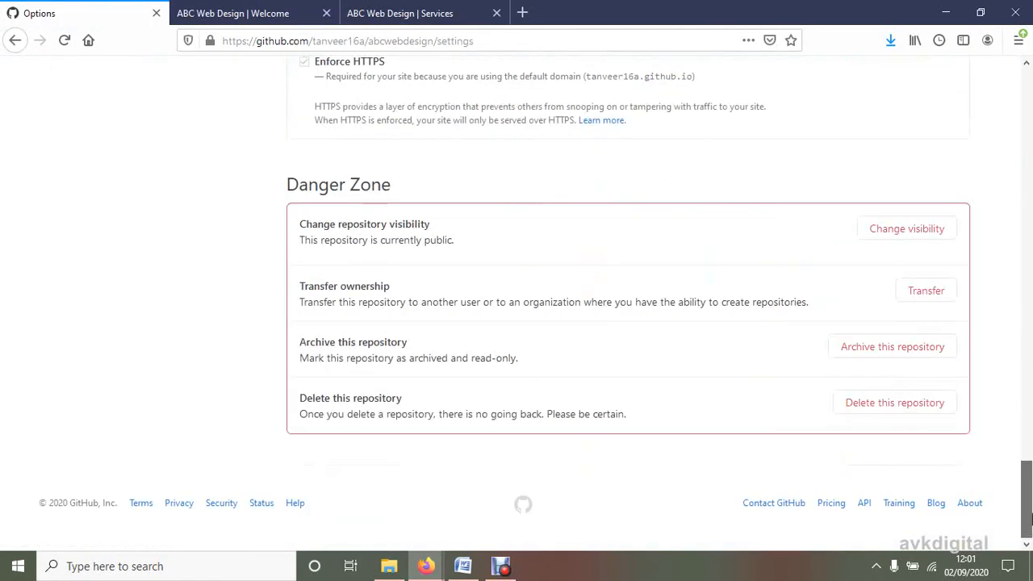
pyautogui.click(917, 415)
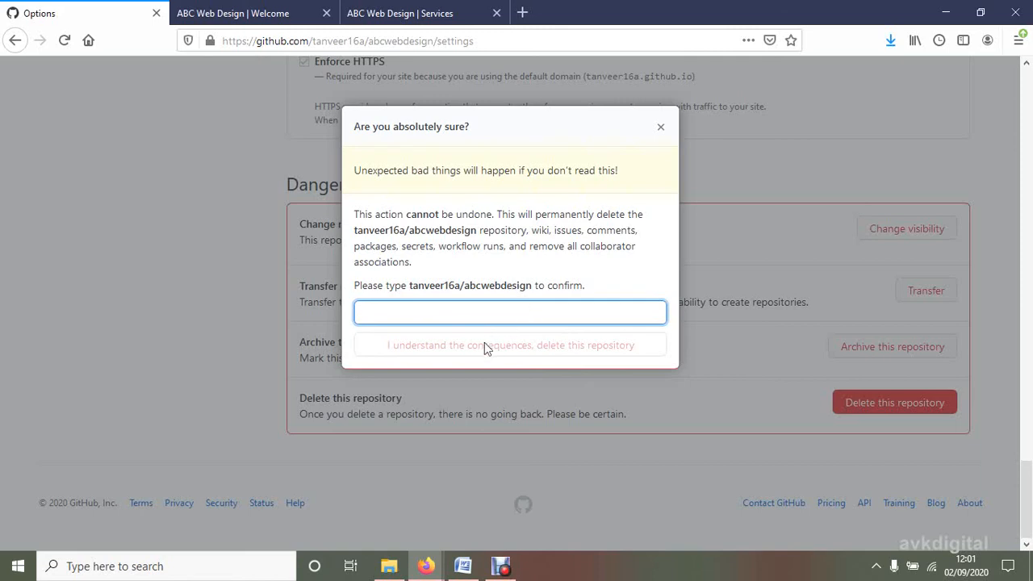
pyautogui.click(661, 126)
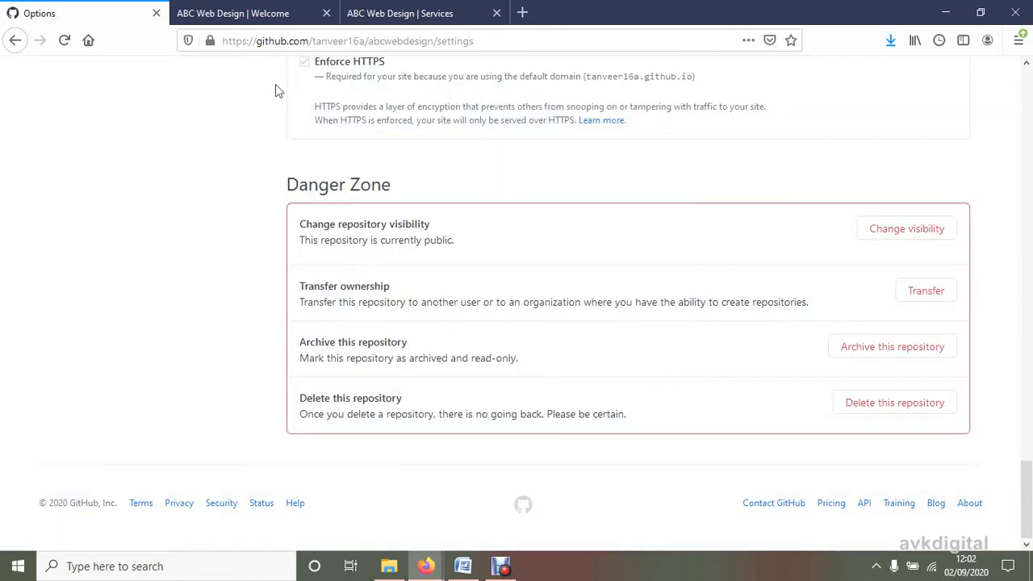
# - Return to the published ABC Web Design home page and examine its full GitHub Pages address
pyautogui.click(237, 16)
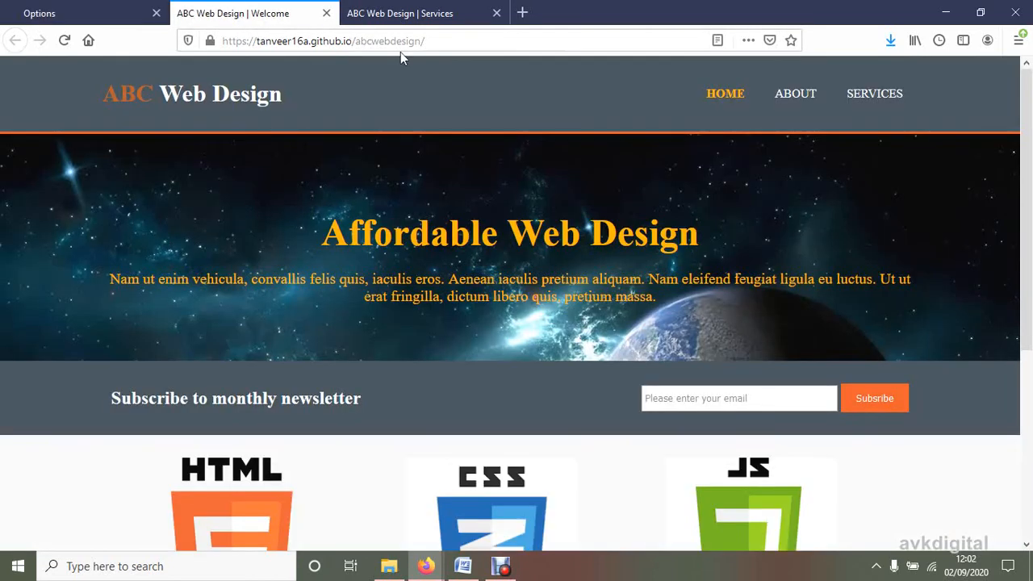
pyautogui.click(450, 43)
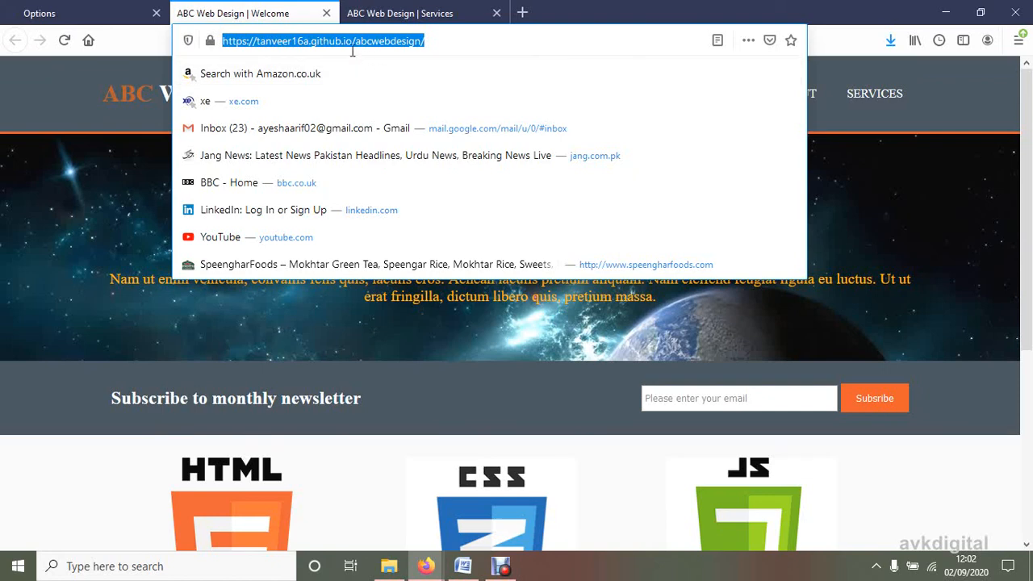
pyautogui.click(420, 43)
pyautogui.moveTo(423, 44); pyautogui.dragTo(191, 45)
pyautogui.click(579, 415)
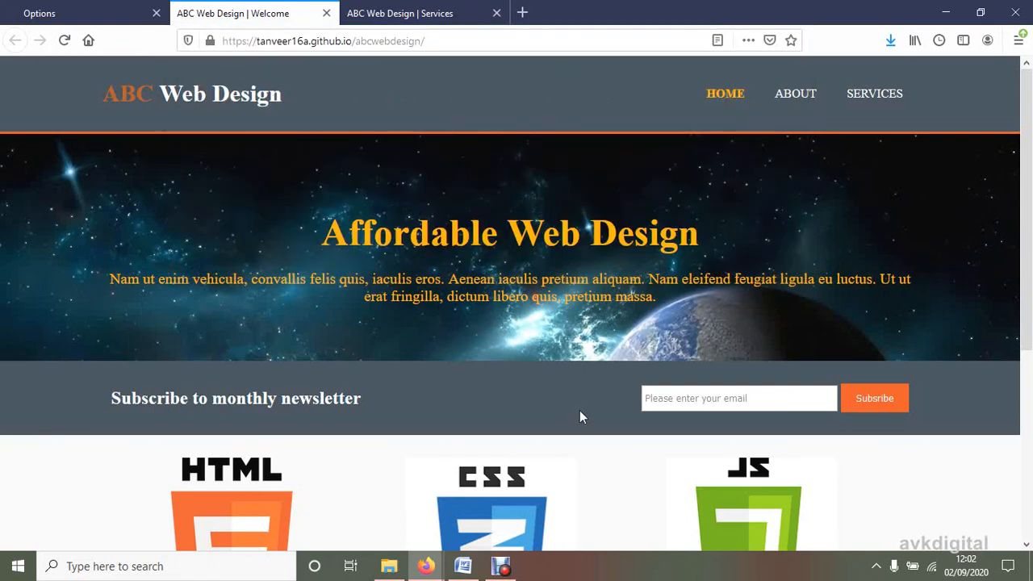
pyautogui.click(504, 568)
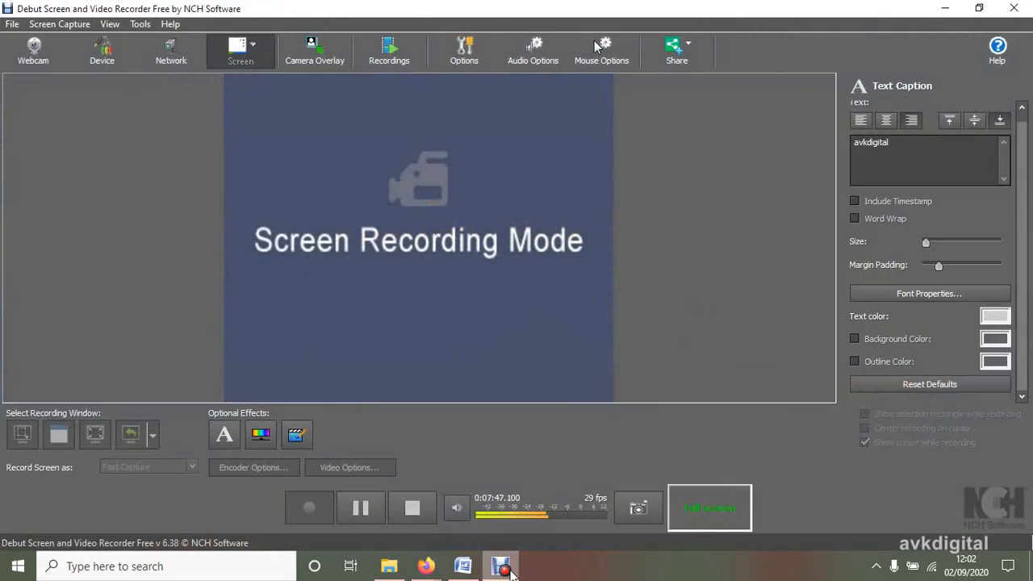